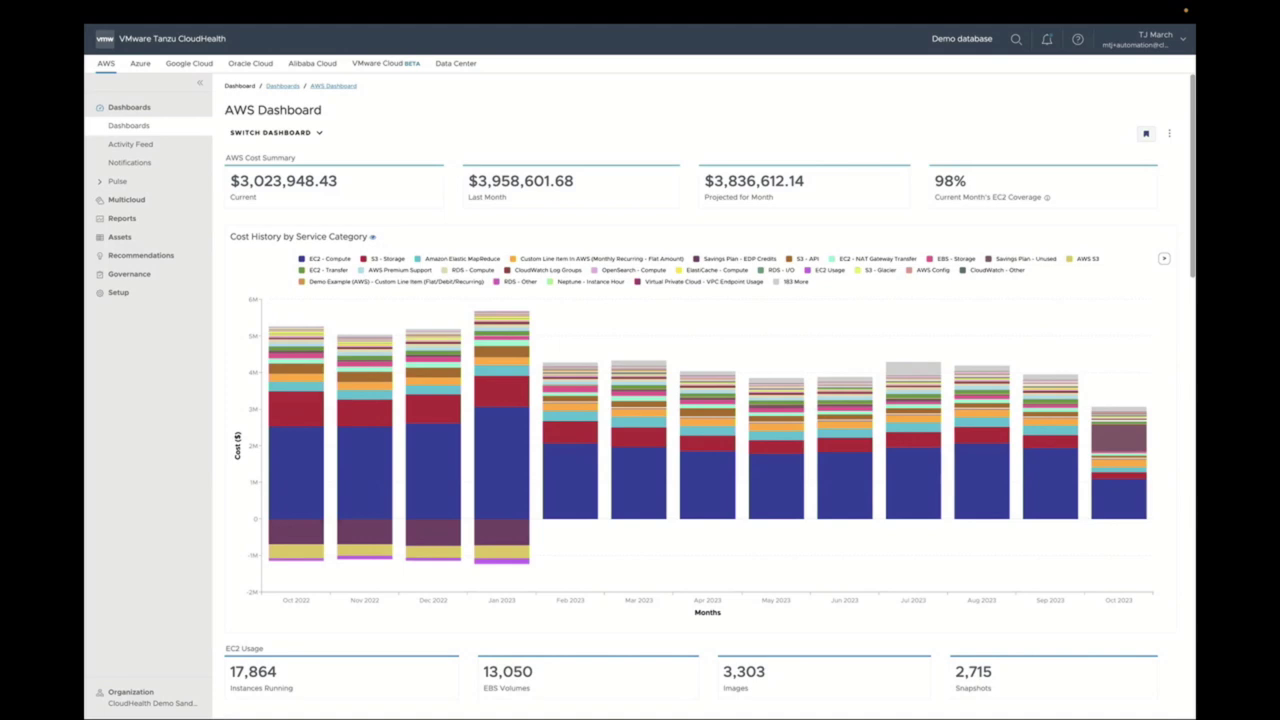
Open the full Cost History report from the Cost History by Service Category chart on the AWS Dashboard.
{"action": "left_click", "coordinate": [276, 133]}
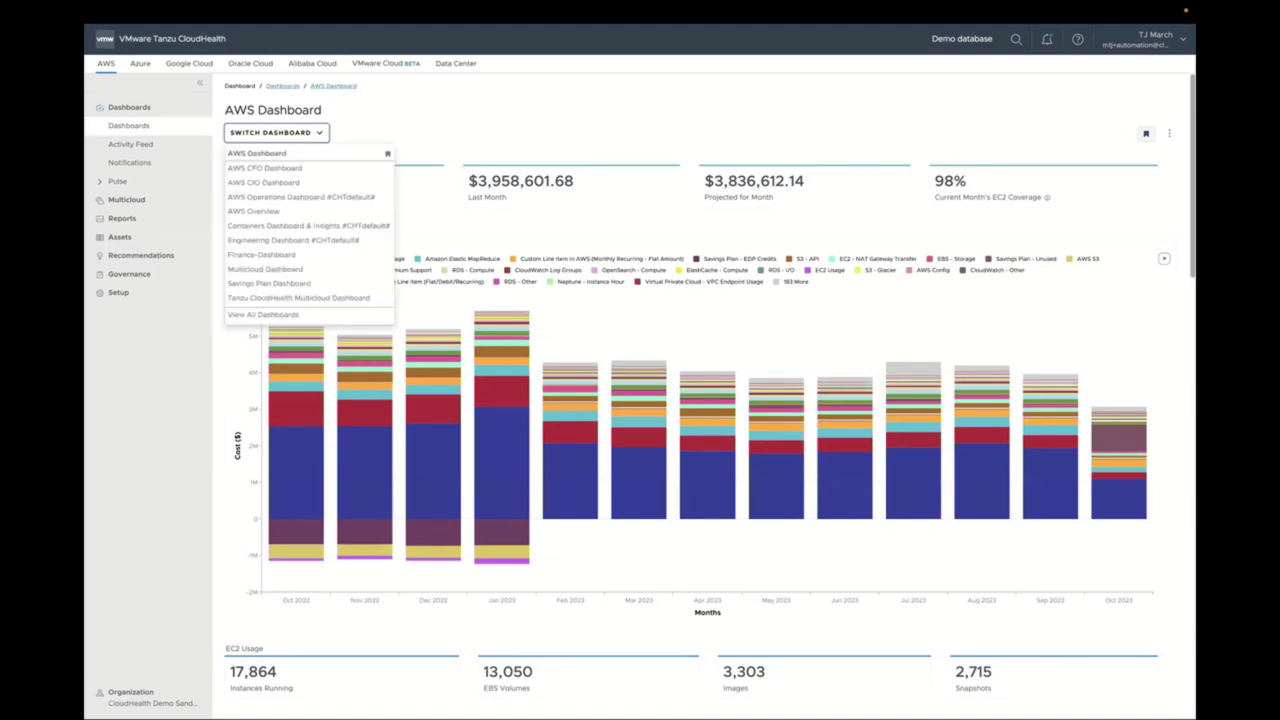
{"action": "key", "text": "Escape"}
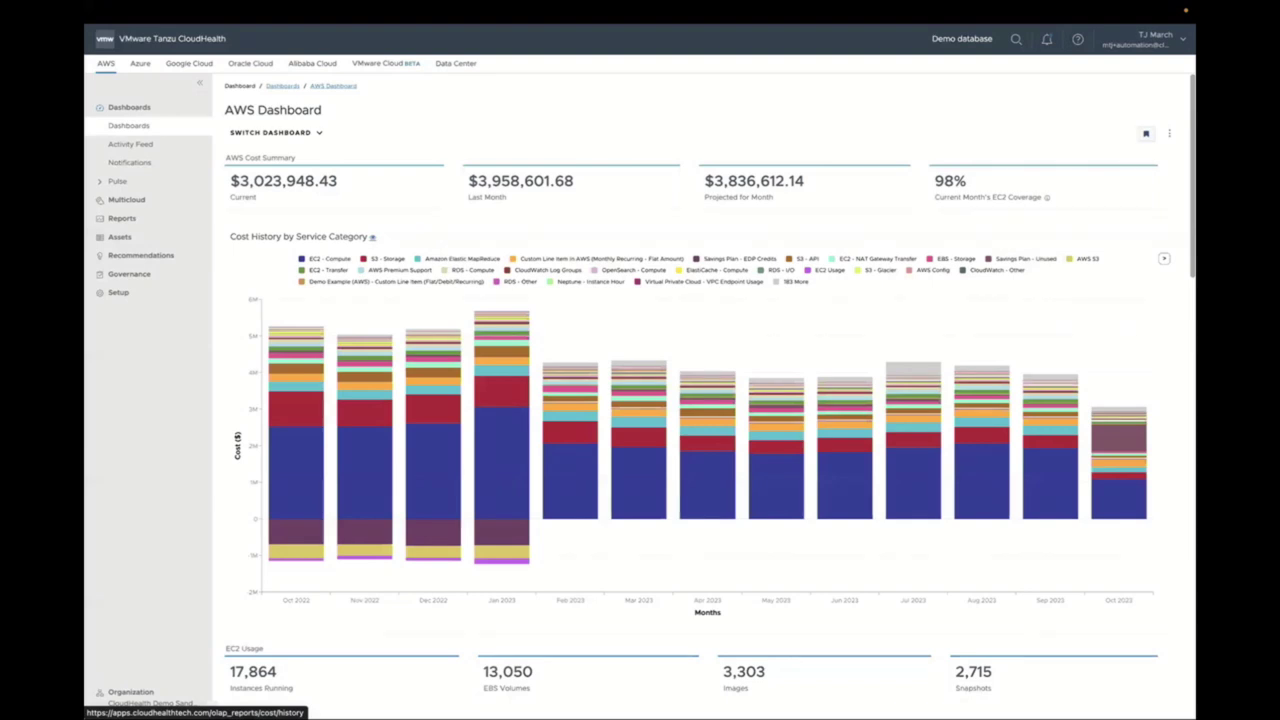
{"action": "left_click", "coordinate": [372, 237]}
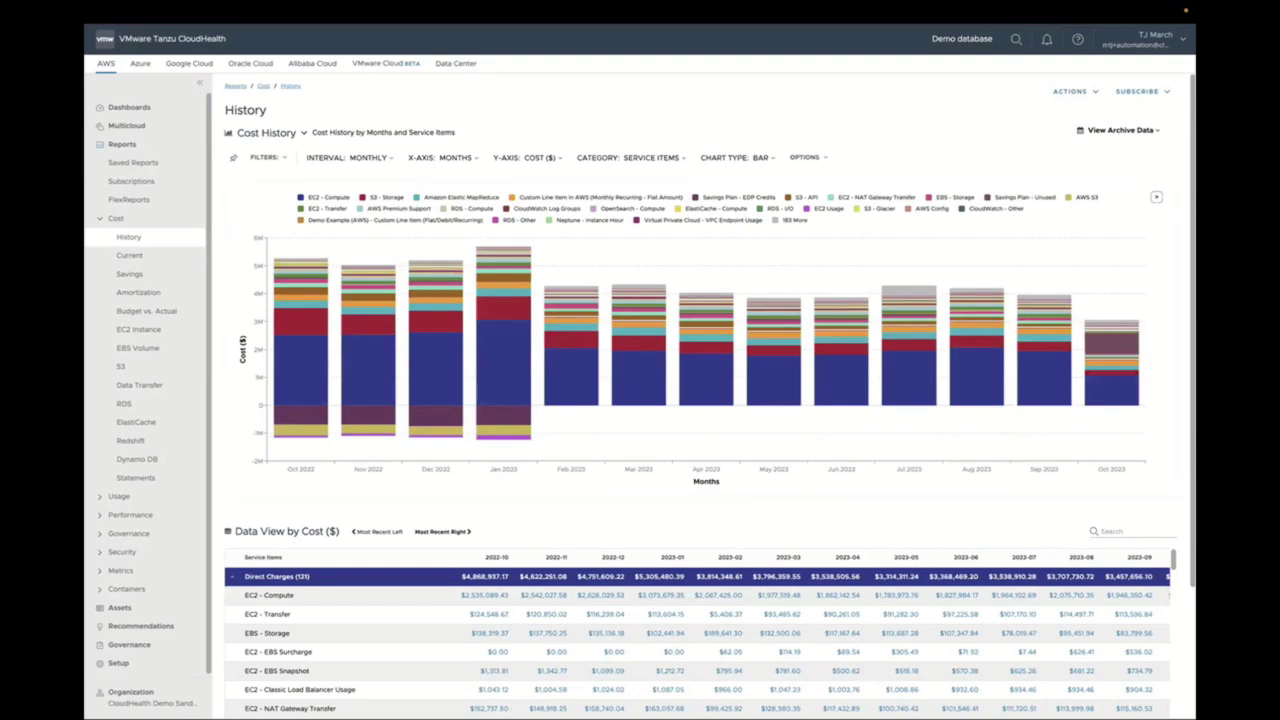
Change the cost history report's category from service items to Owner.
{"action": "left_click", "coordinate": [628, 157]}
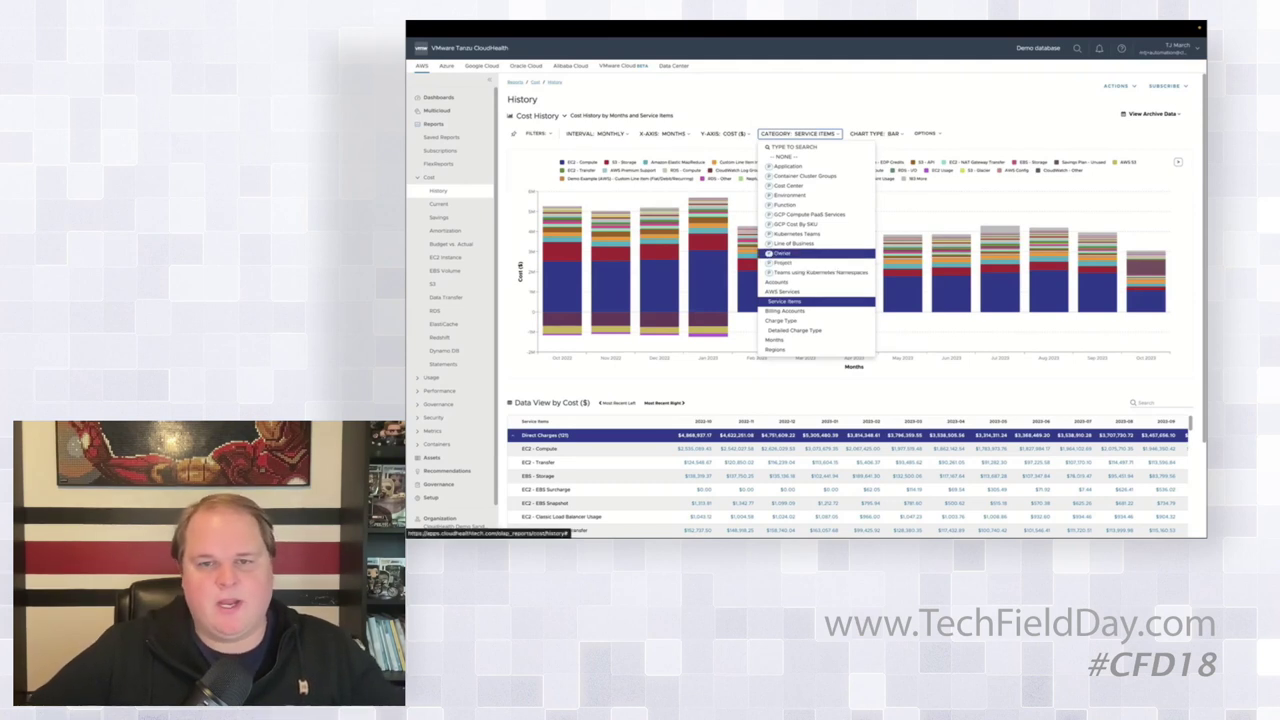
{"action": "left_click", "coordinate": [781, 253]}
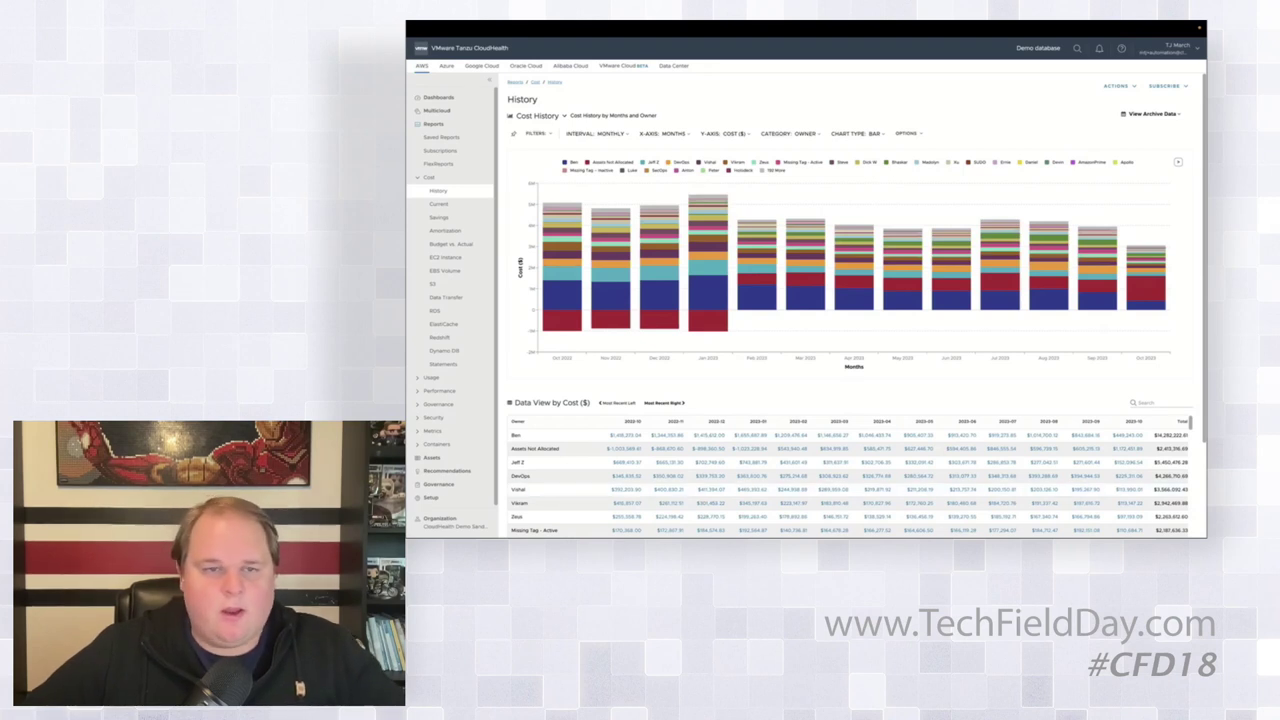
{"action": "left_click", "coordinate": [790, 133]}
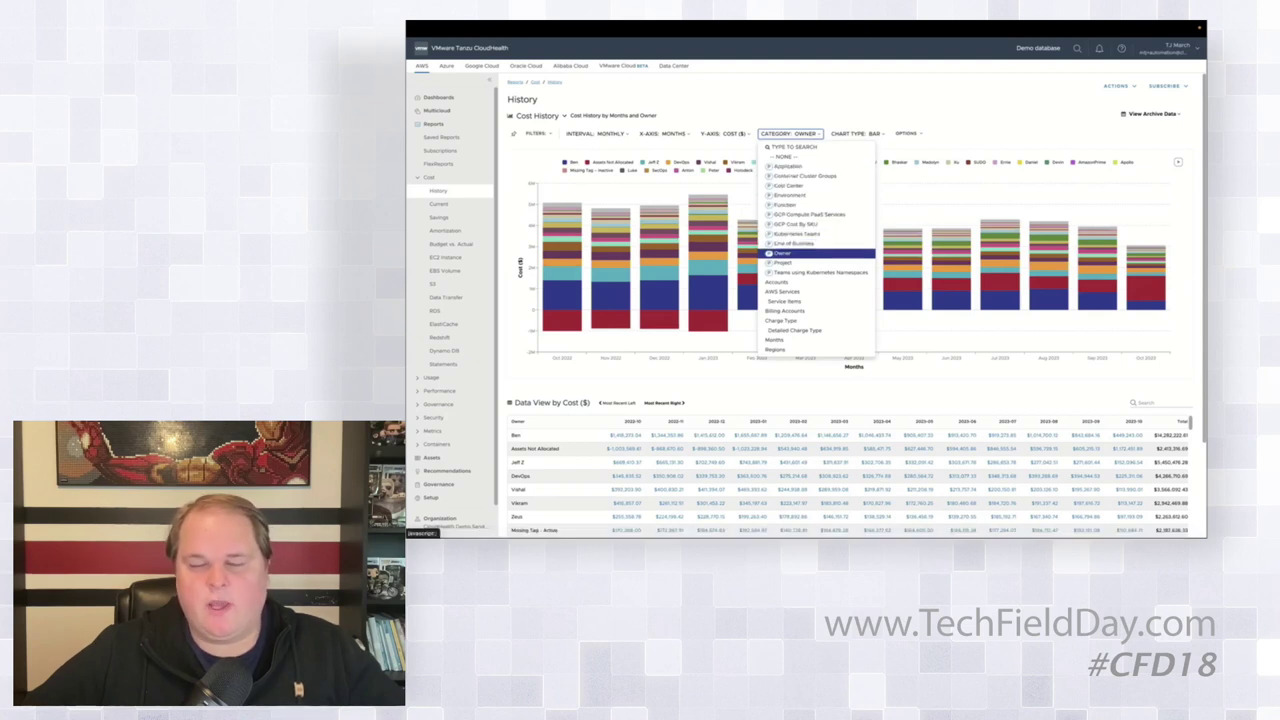
{"action": "left_click", "coordinate": [849, 357]}
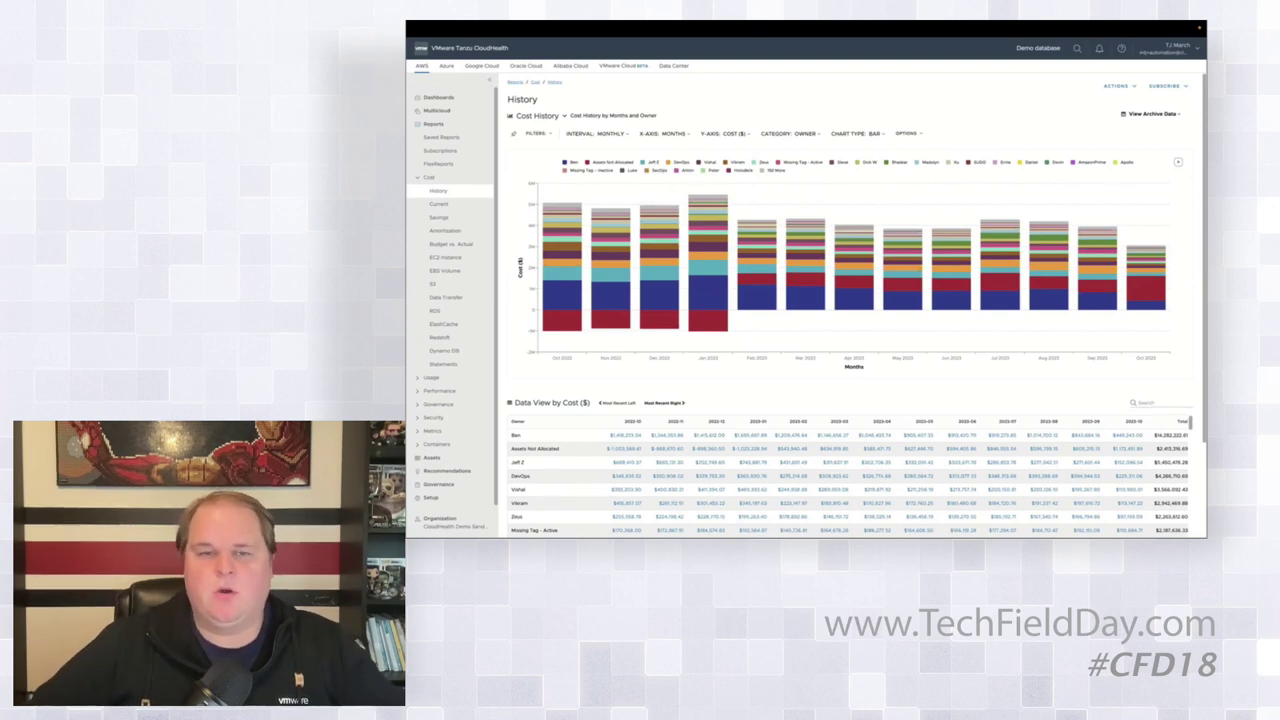
Filter the cost history report by Owner to include only the owner in the first row of the cost table.
{"action": "left_click", "coordinate": [538, 133]}
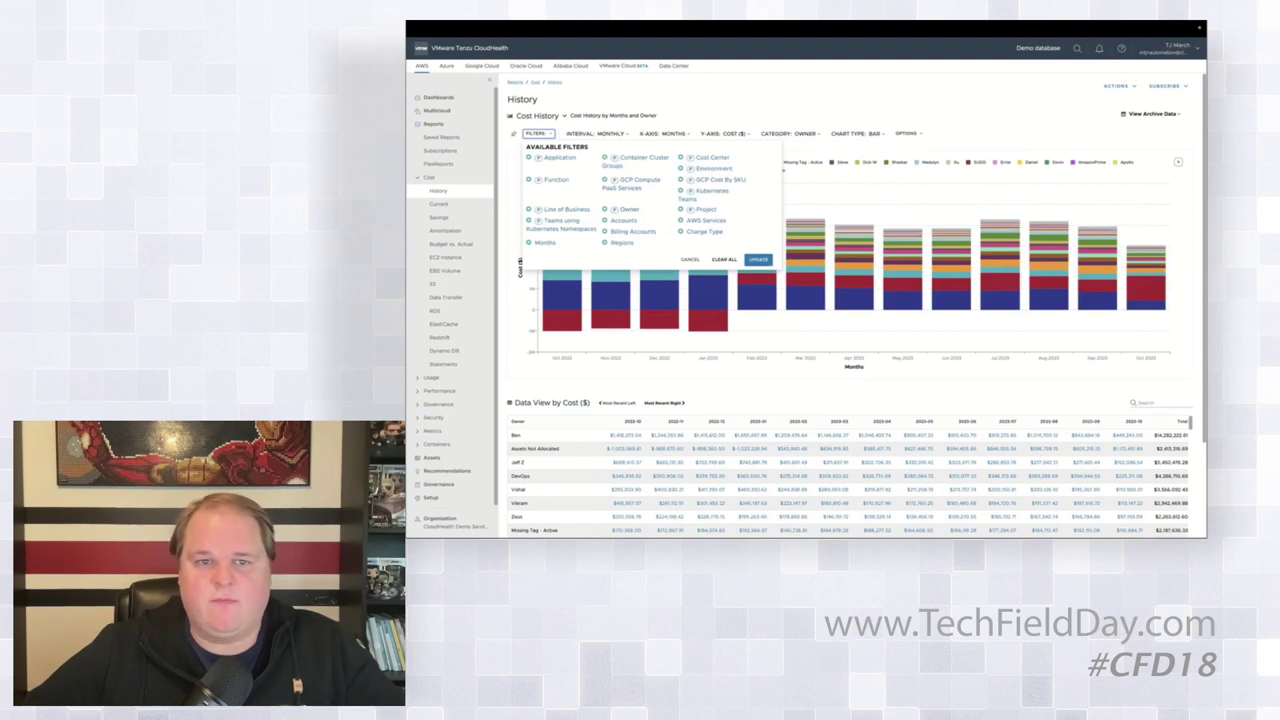
{"action": "left_click", "coordinate": [628, 209]}
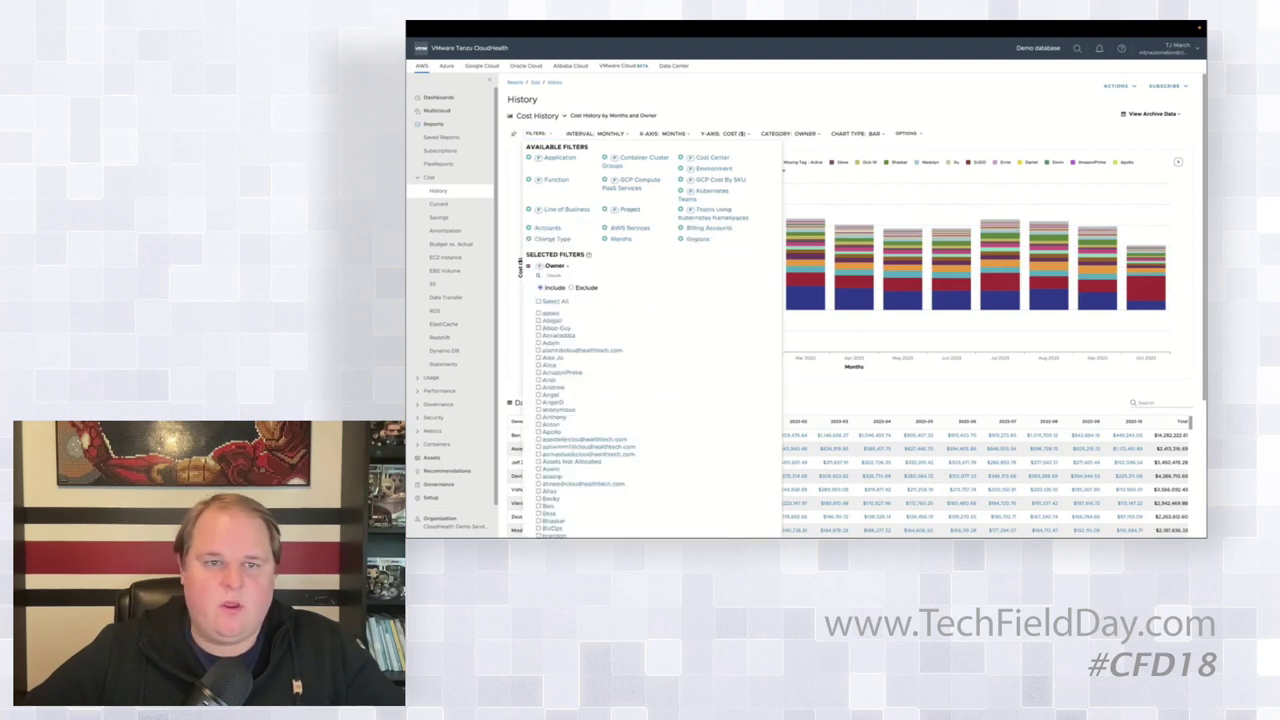
{"action": "scroll", "coordinate": [585, 420], "scroll_direction": "down", "scroll_amount": 2}
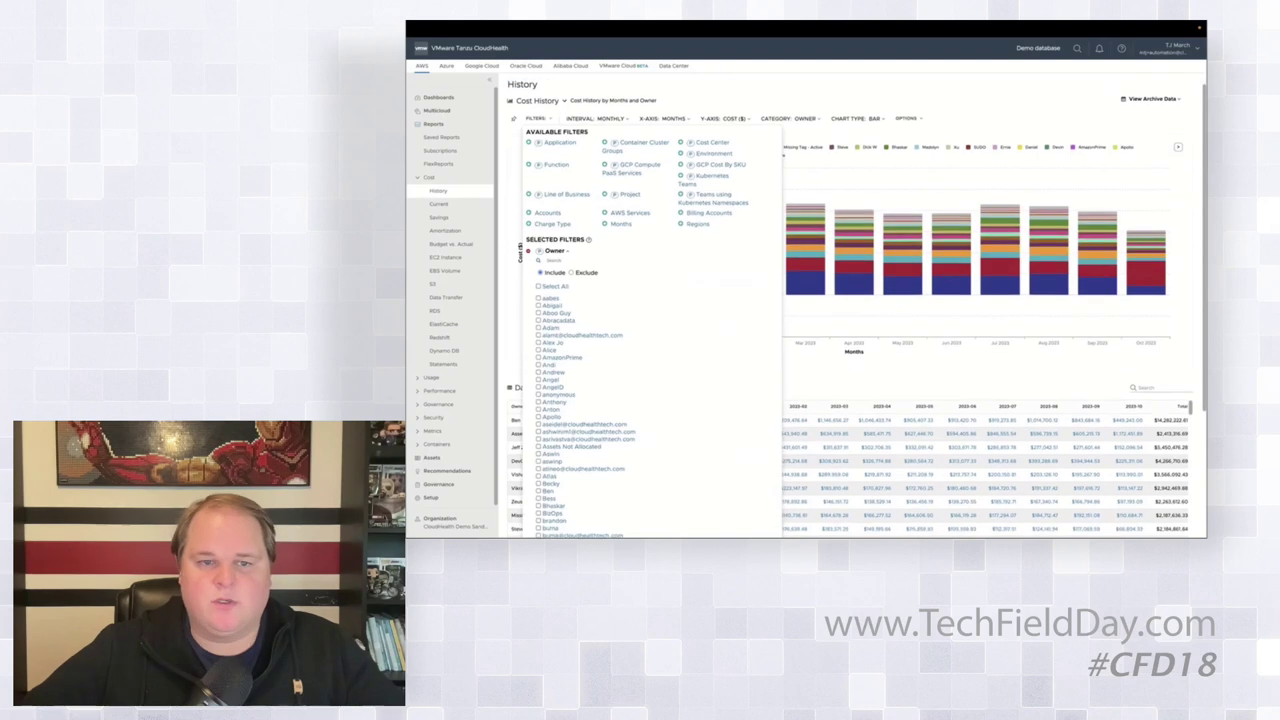
{"action": "scroll", "coordinate": [585, 420], "scroll_direction": "down", "scroll_amount": 3}
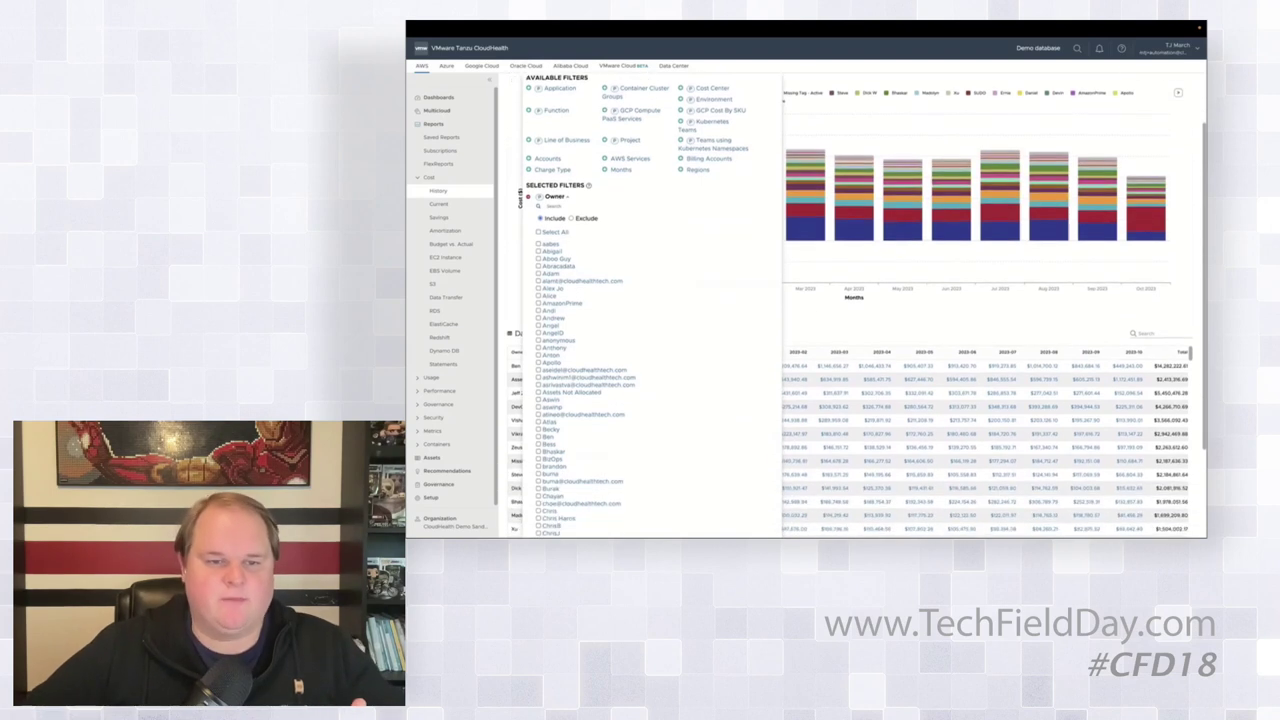
{"action": "left_click", "coordinate": [539, 437]}
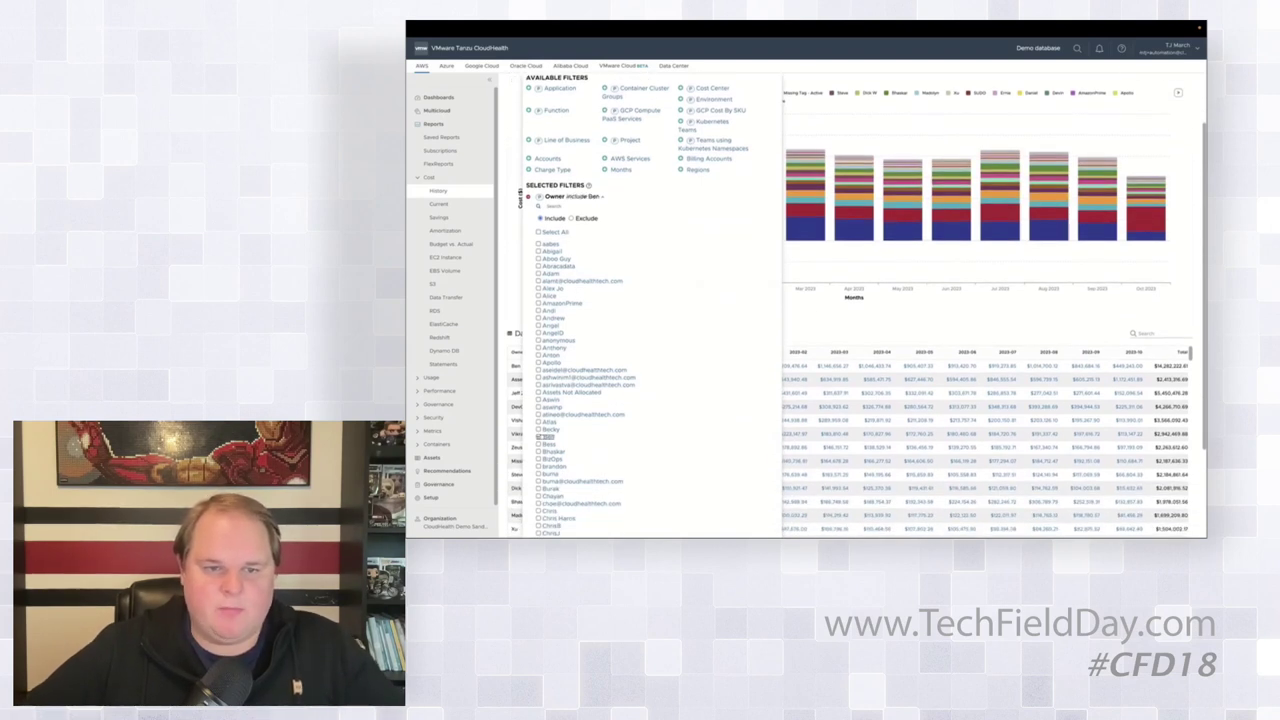
{"action": "scroll", "coordinate": [585, 420], "scroll_direction": "down", "scroll_amount": 6}
{"action": "left_click", "coordinate": [757, 526]}
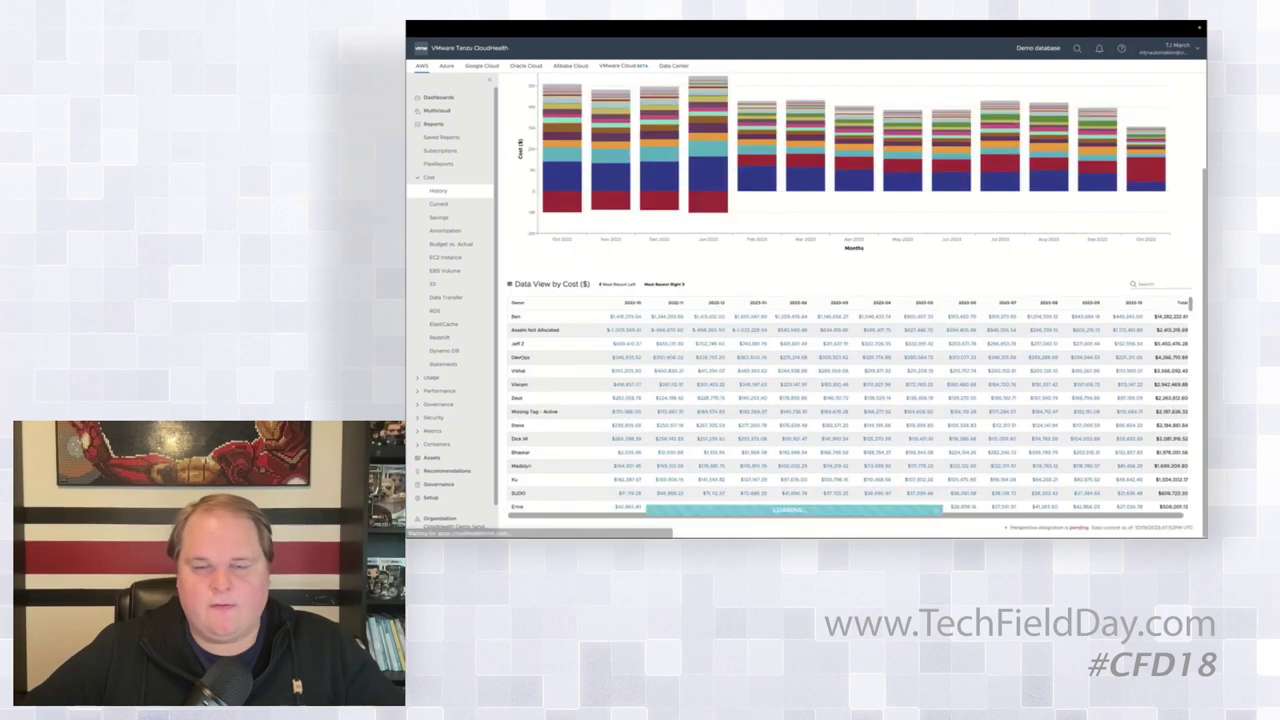
{"action": "scroll", "coordinate": [800, 400], "scroll_direction": "up", "scroll_amount": 6}
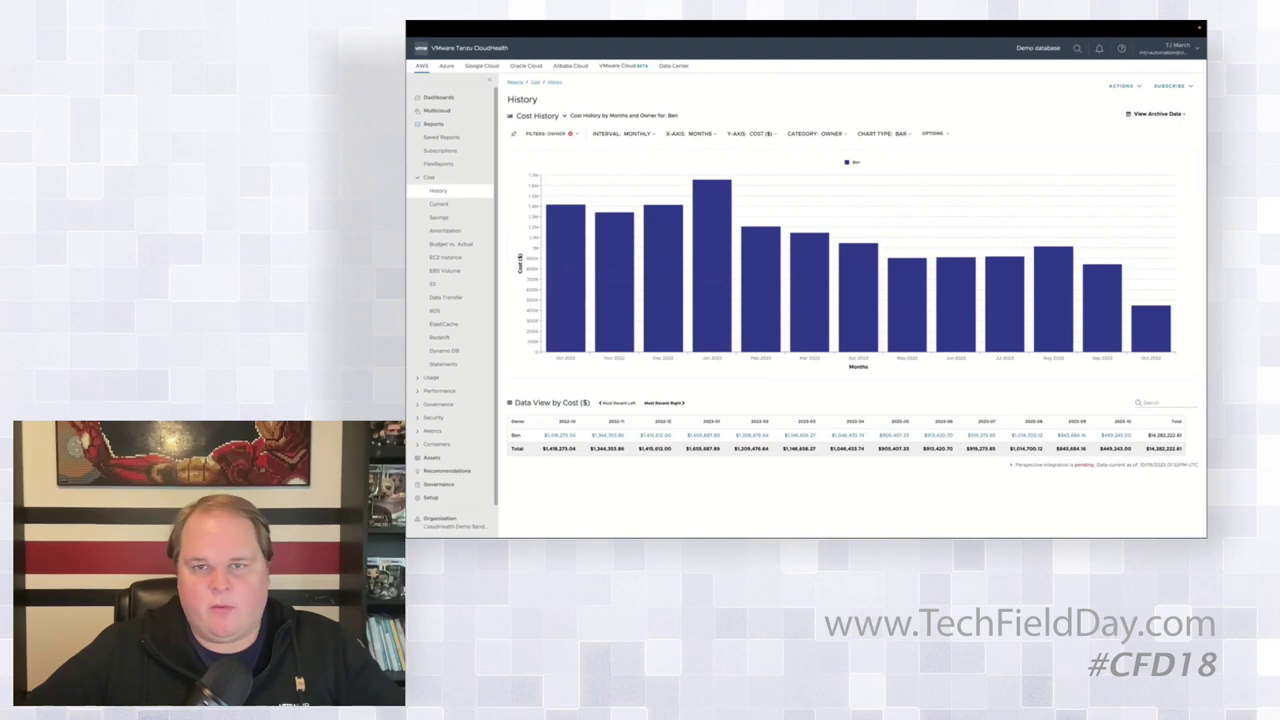
Break the filtered owner's cost history down by Project and inspect the monthly cost segments in the chart.
{"action": "left_click", "coordinate": [817, 133]}
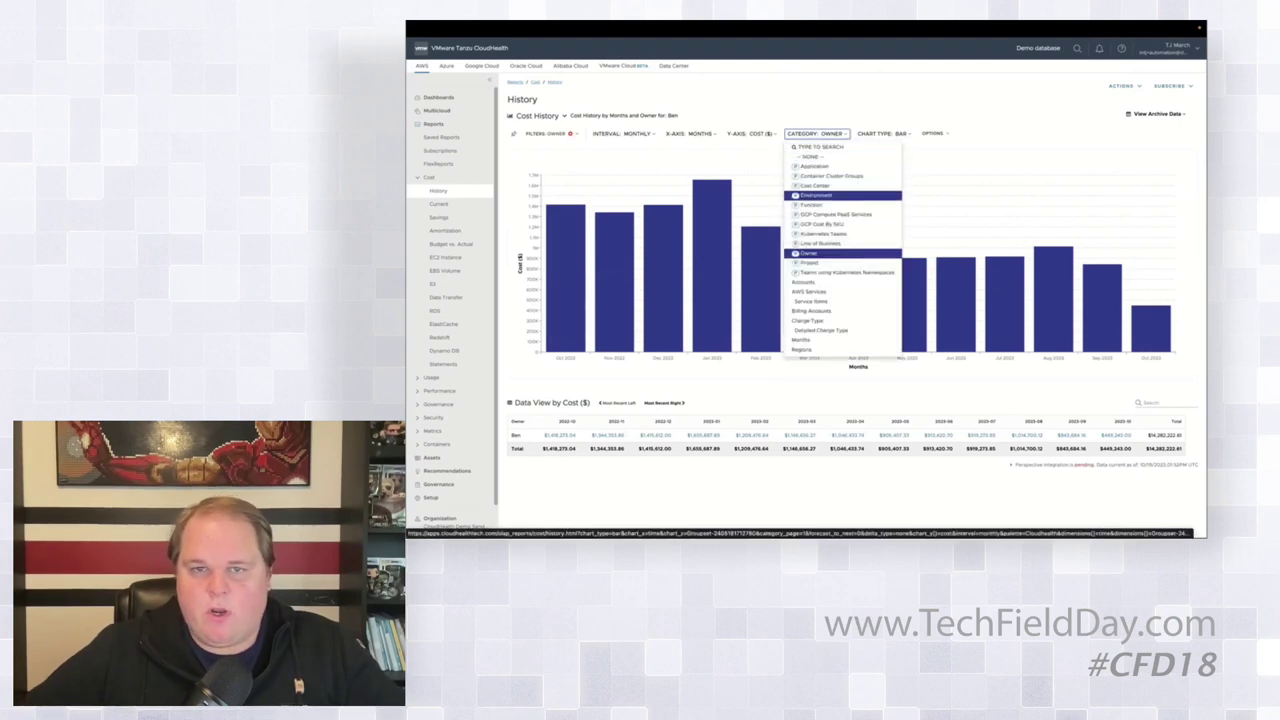
{"action": "left_click", "coordinate": [810, 262]}
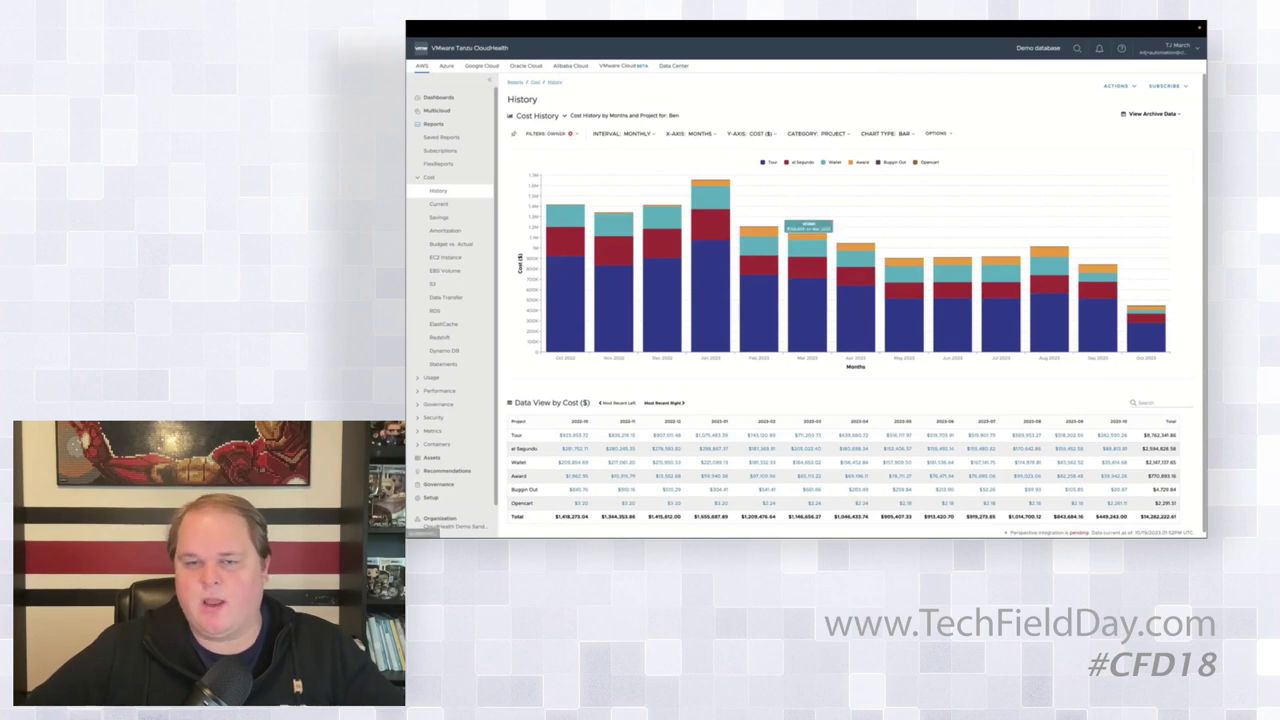
{"action": "mouse_move", "coordinate": [805, 262]}
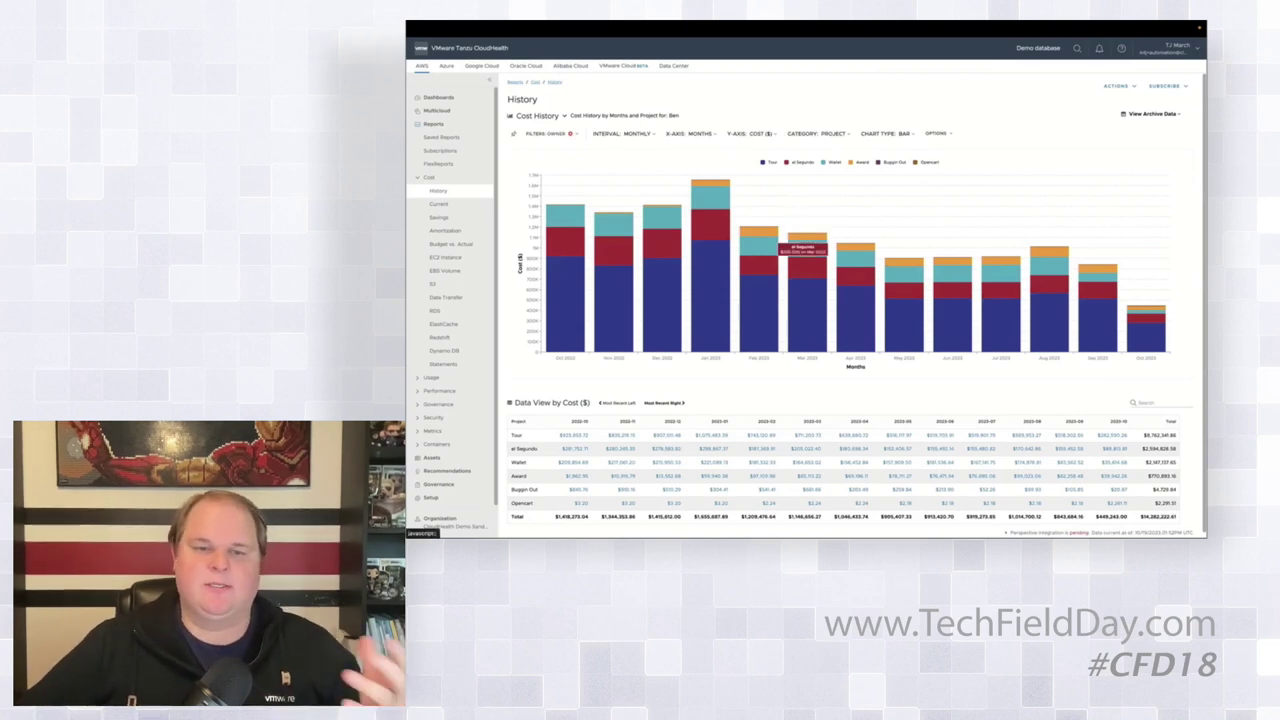
{"action": "mouse_move", "coordinate": [756, 248]}
{"action": "mouse_move", "coordinate": [710, 182]}
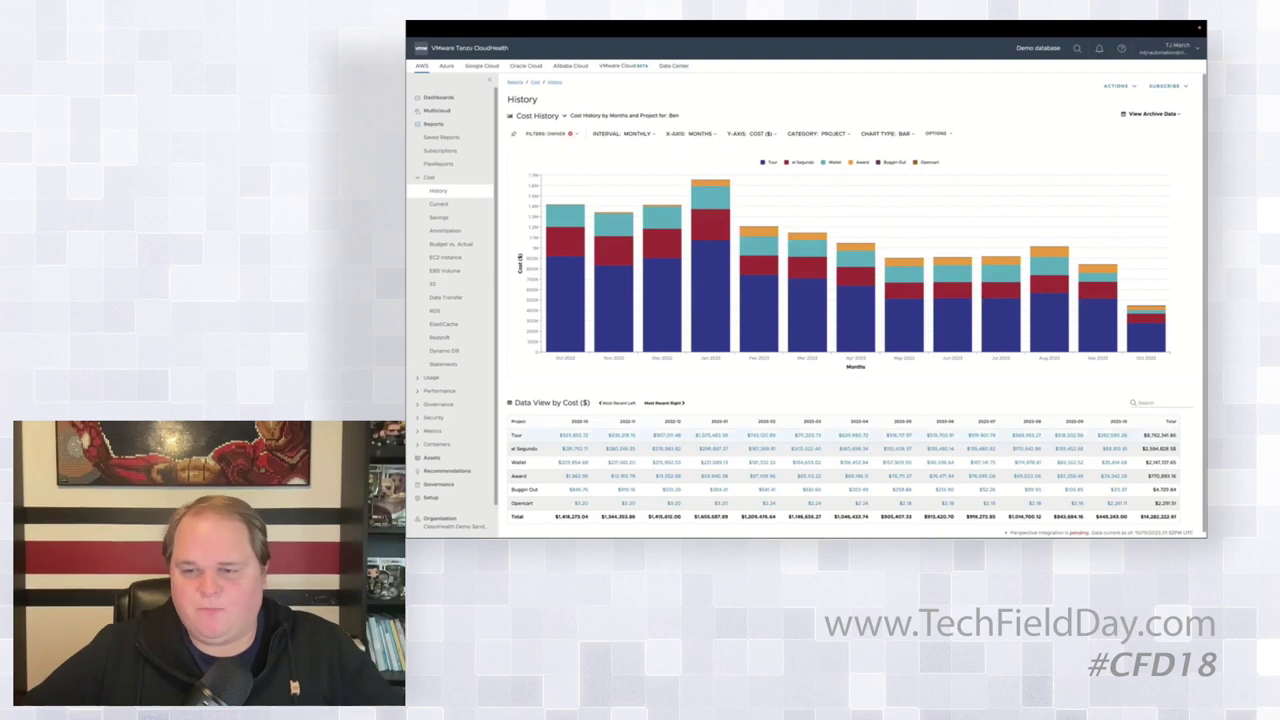
{"action": "mouse_move", "coordinate": [1050, 336]}
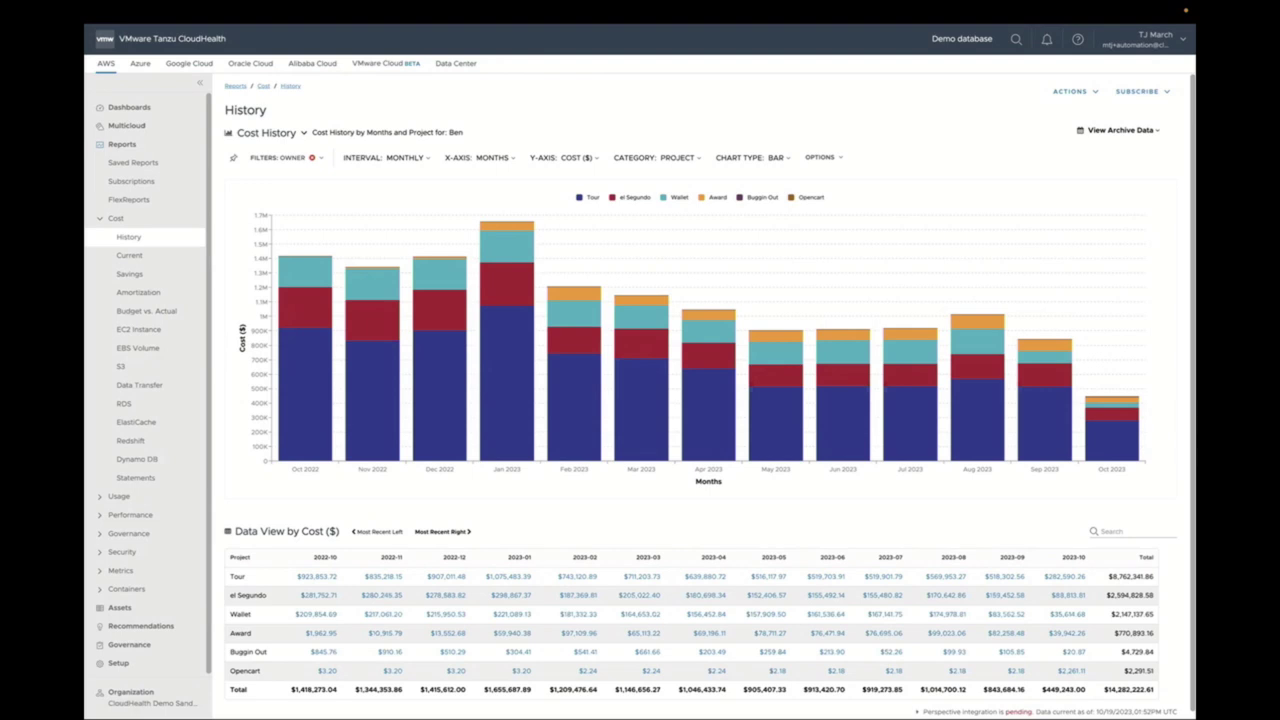
{"action": "left_click", "coordinate": [1075, 91]}
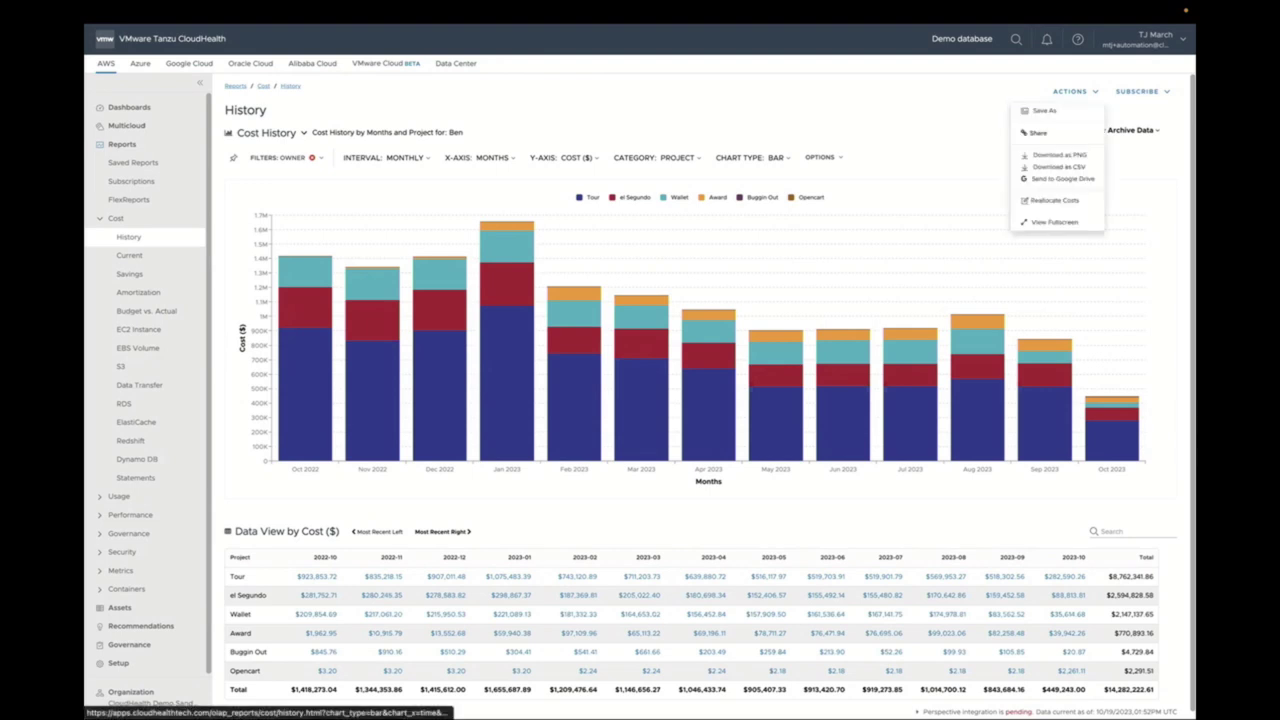
{"action": "key", "text": "Escape"}
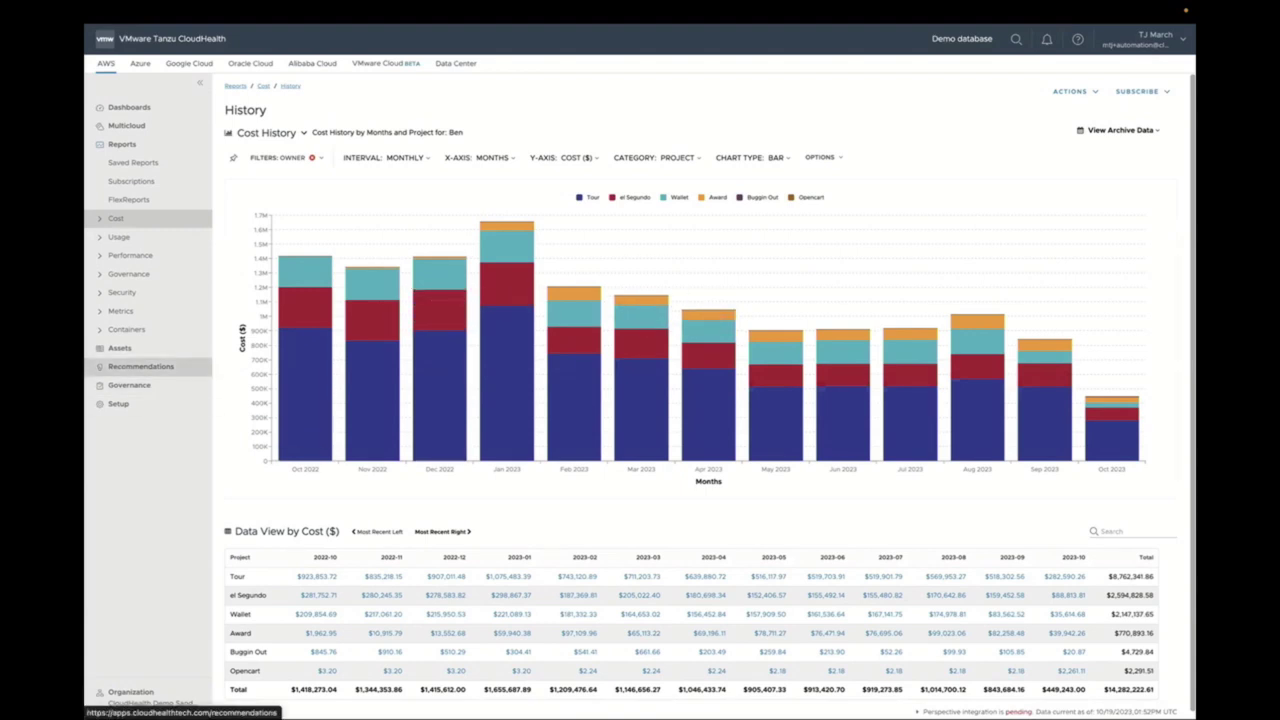
Go to the new Rightsizing page under the AWS recommendations.
{"action": "left_click", "coordinate": [140, 366]}
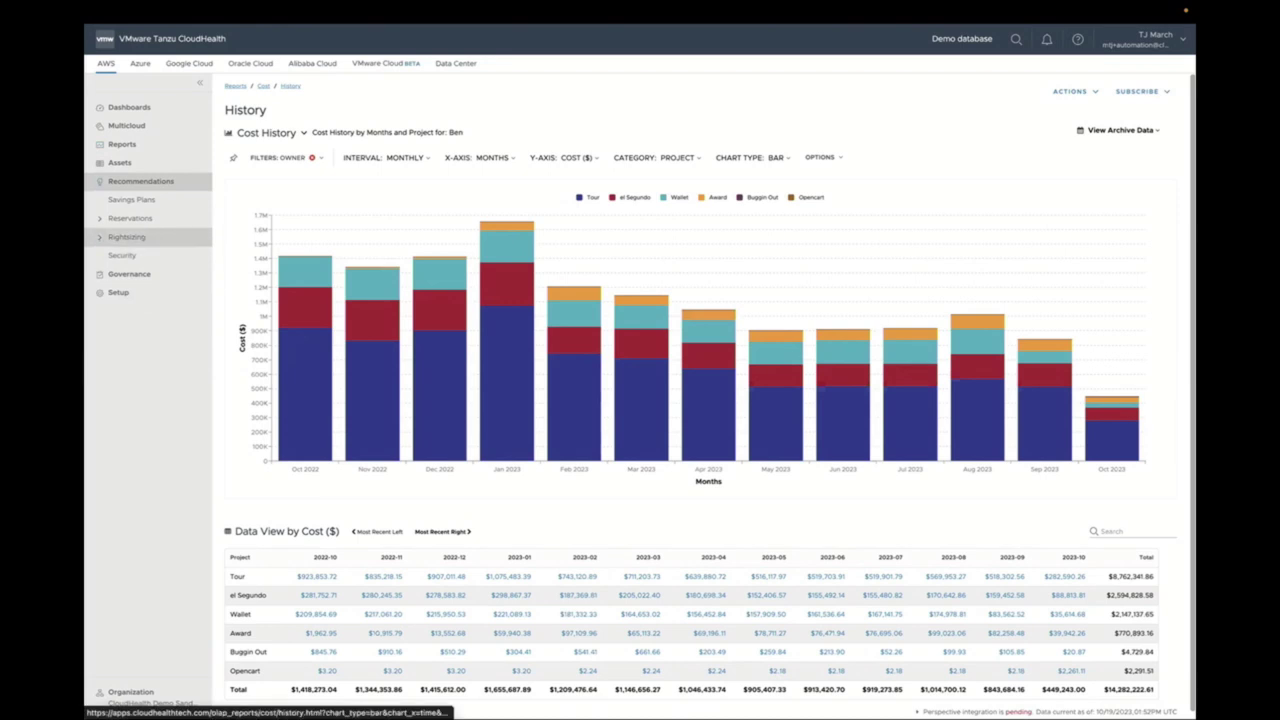
{"action": "left_click", "coordinate": [126, 236]}
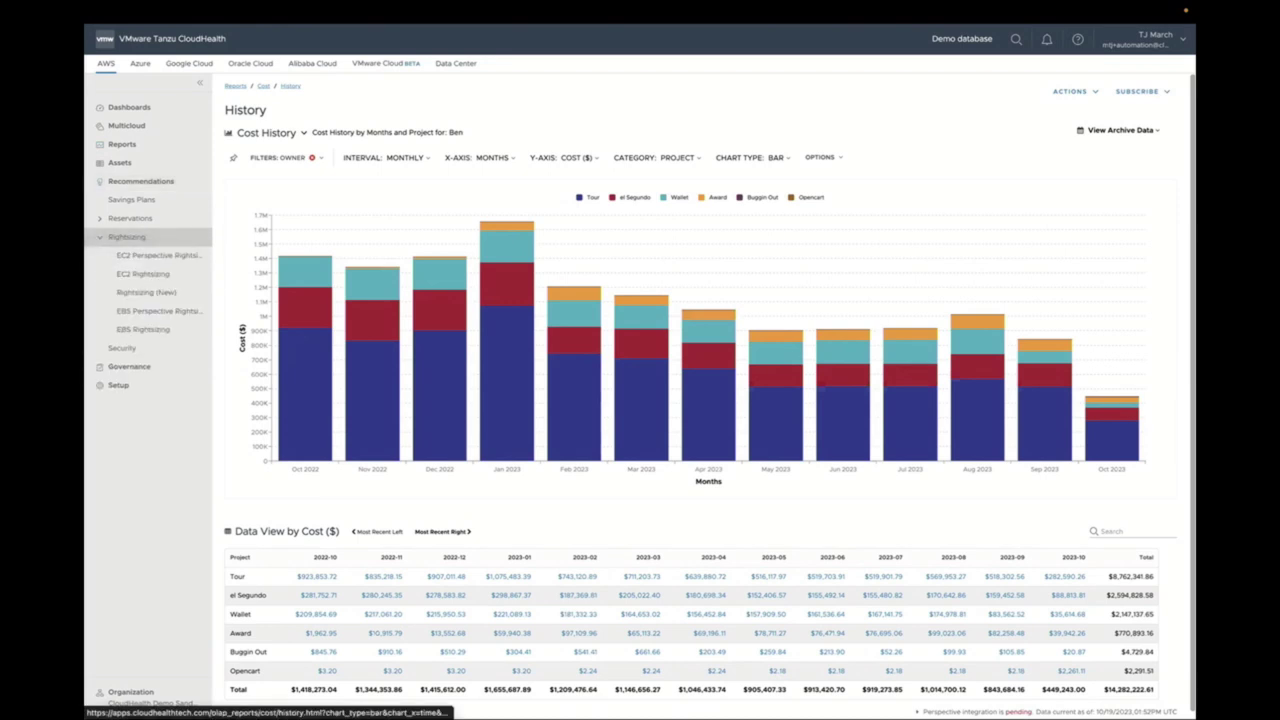
{"action": "left_click", "coordinate": [146, 292]}
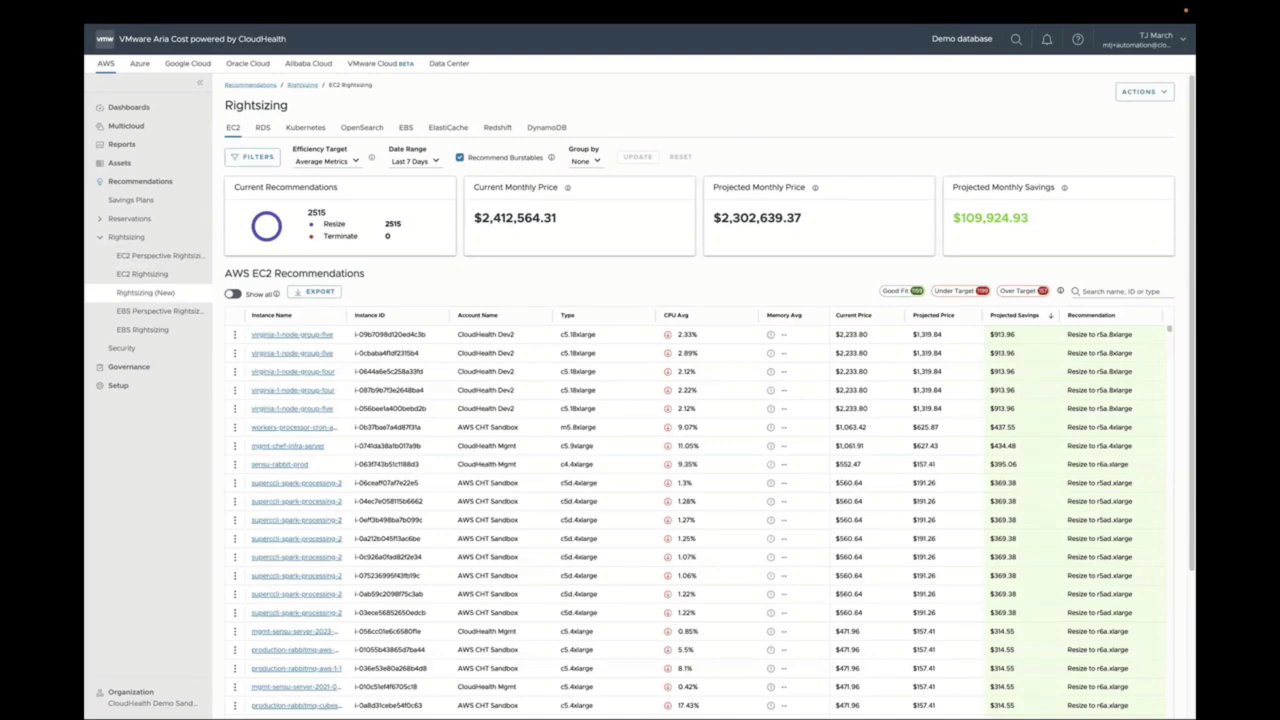
View the form for adding a custom efficiency target, and return to the EC2 rightsizing recommendations without saving one.
{"action": "left_click", "coordinate": [1140, 91]}
{"action": "left_click", "coordinate": [1130, 150]}
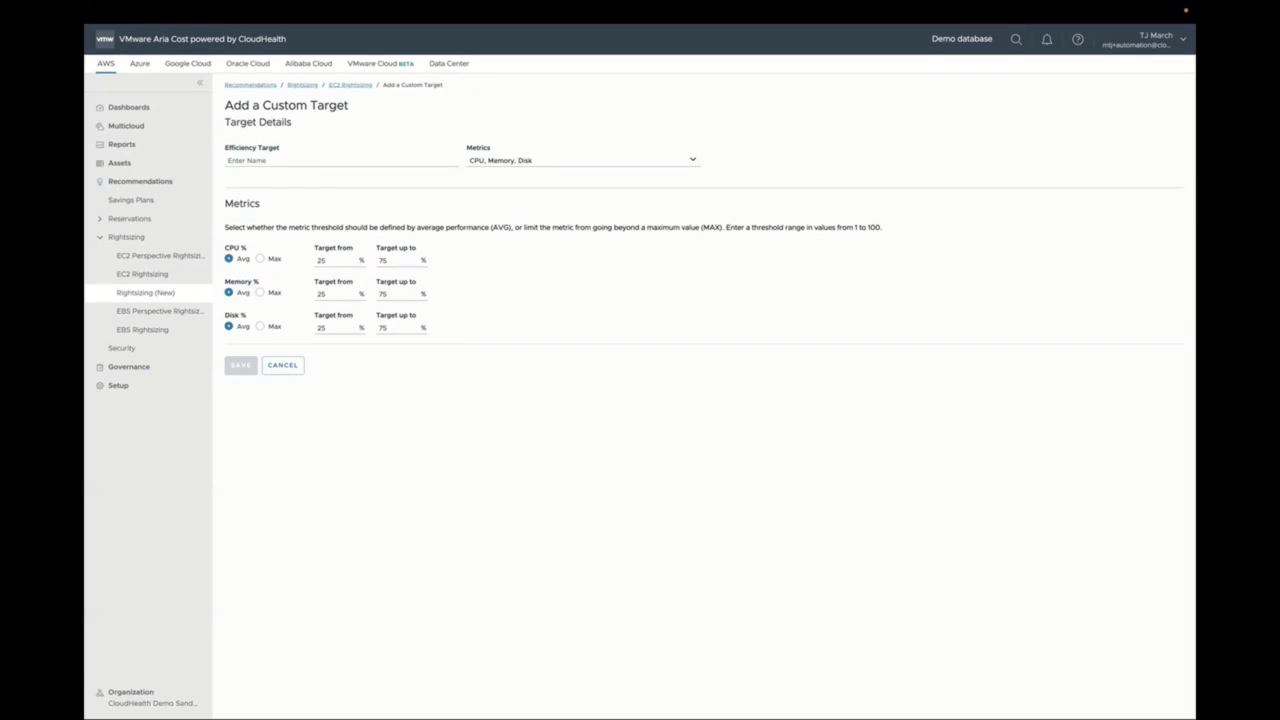
{"action": "left_click", "coordinate": [145, 292]}
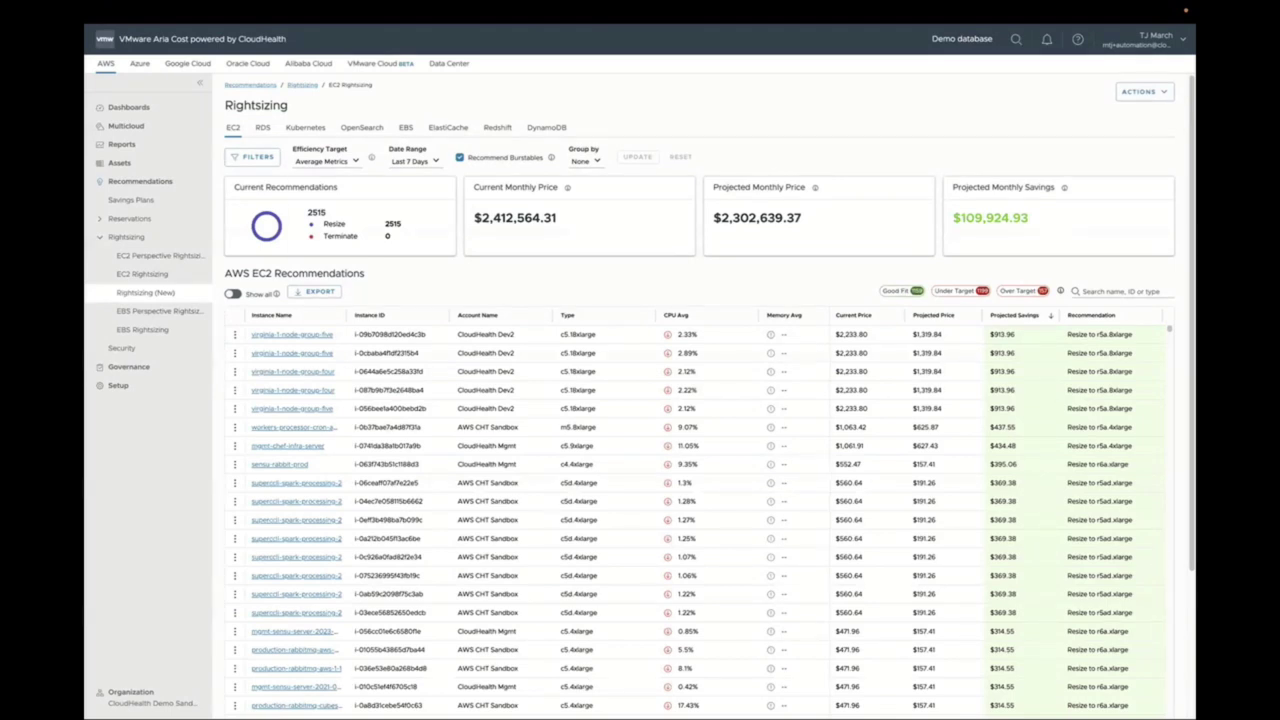
Group the EC2 recommendations by the Owner perspective and highlight the projected savings of the owner used in the cost history filter.
{"action": "left_click", "coordinate": [585, 161]}
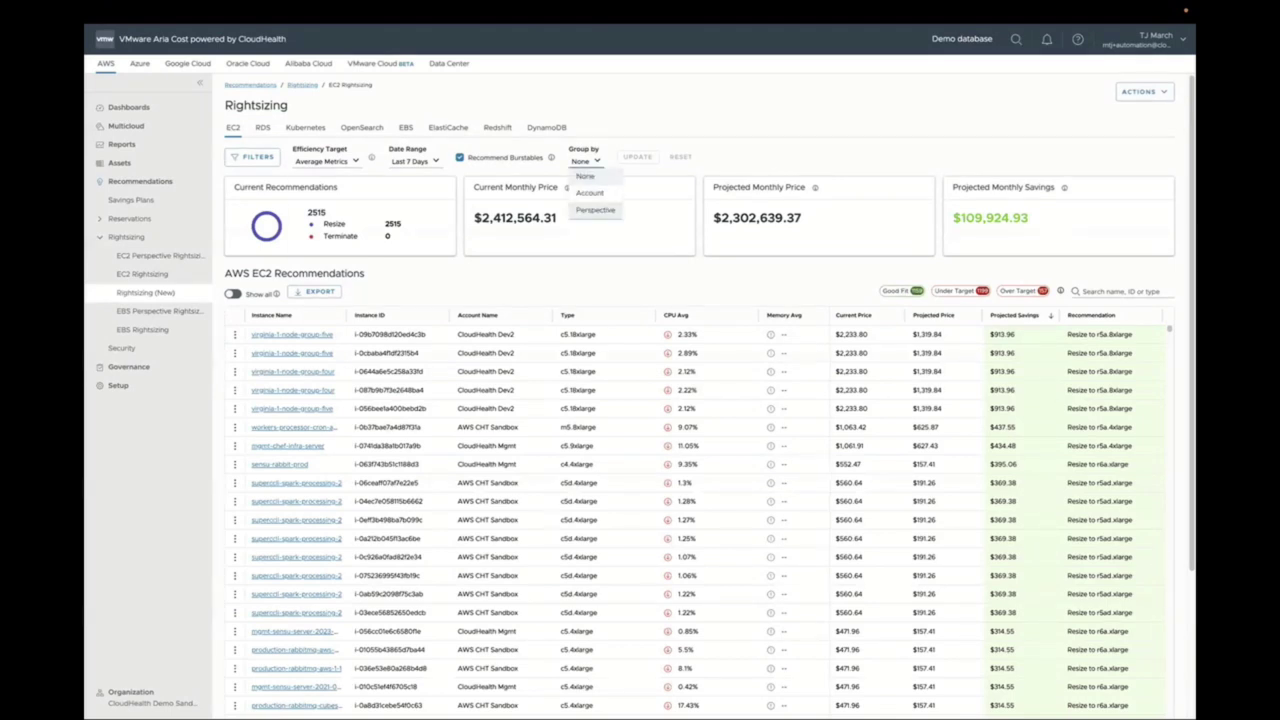
{"action": "left_click", "coordinate": [595, 210]}
{"action": "left_click", "coordinate": [676, 167]}
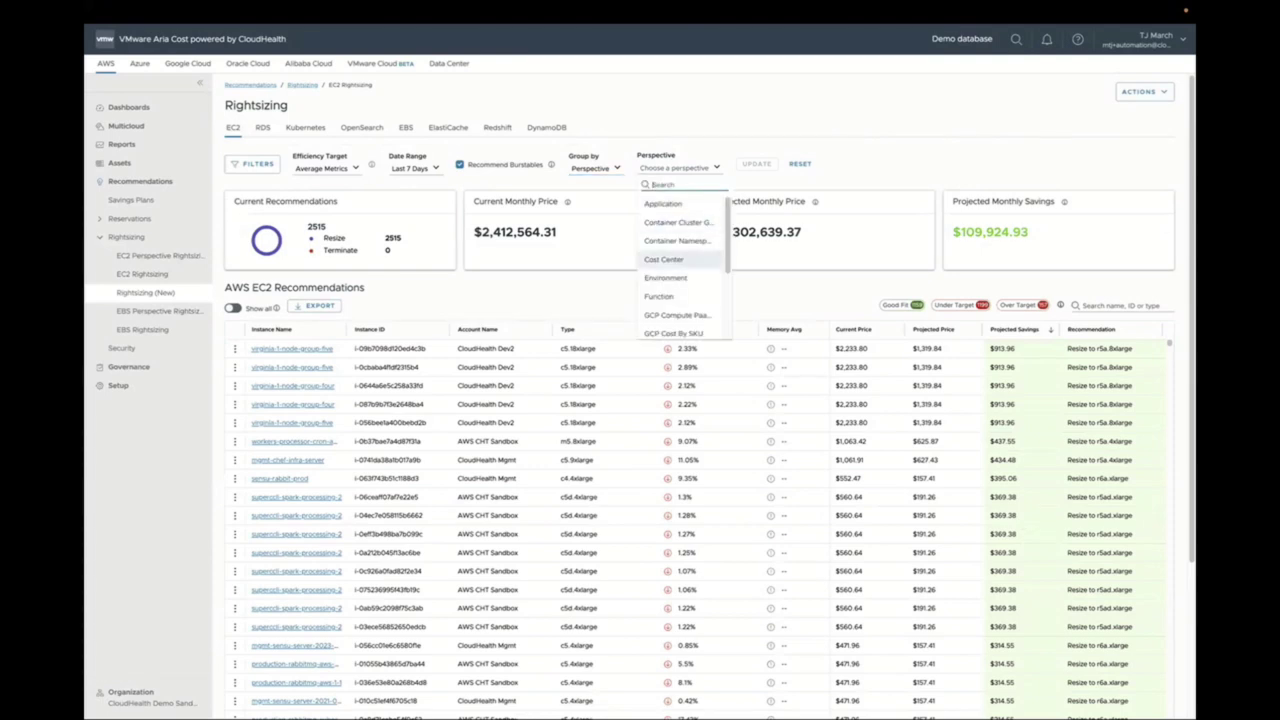
{"action": "scroll", "coordinate": [678, 274], "scroll_direction": "down", "scroll_amount": 3}
{"action": "left_click", "coordinate": [678, 275]}
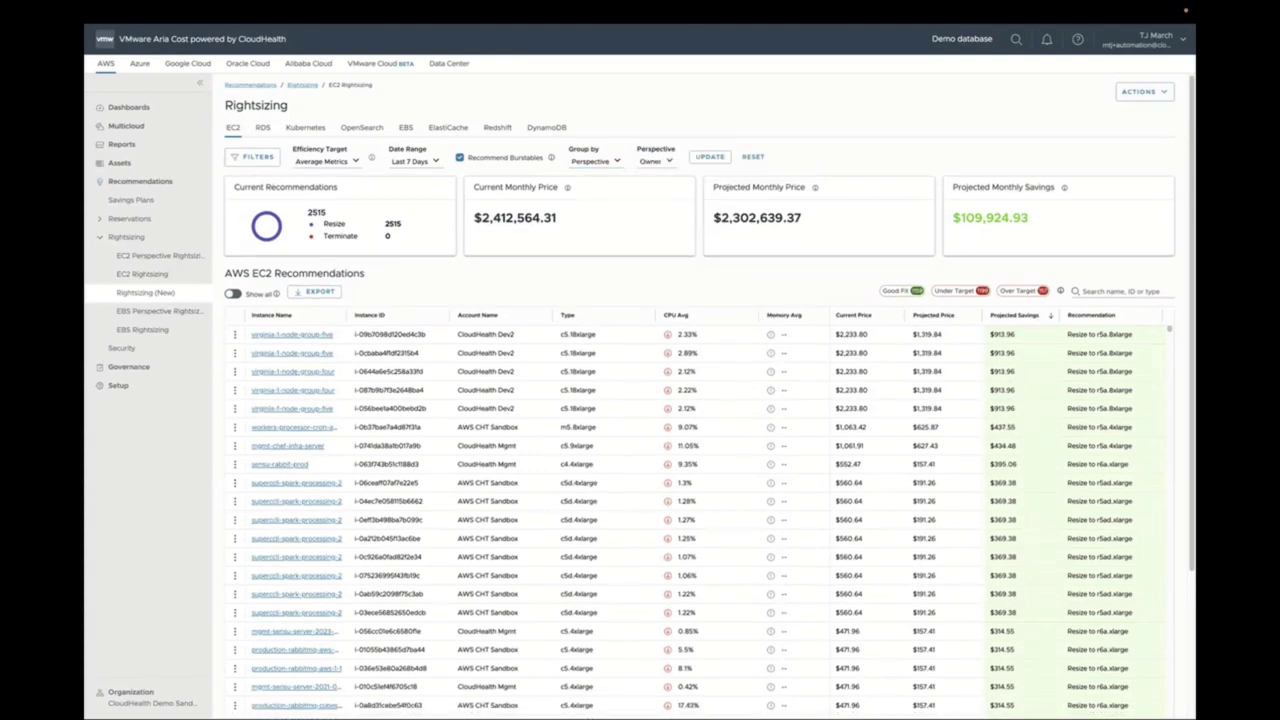
{"action": "left_click", "coordinate": [709, 157]}
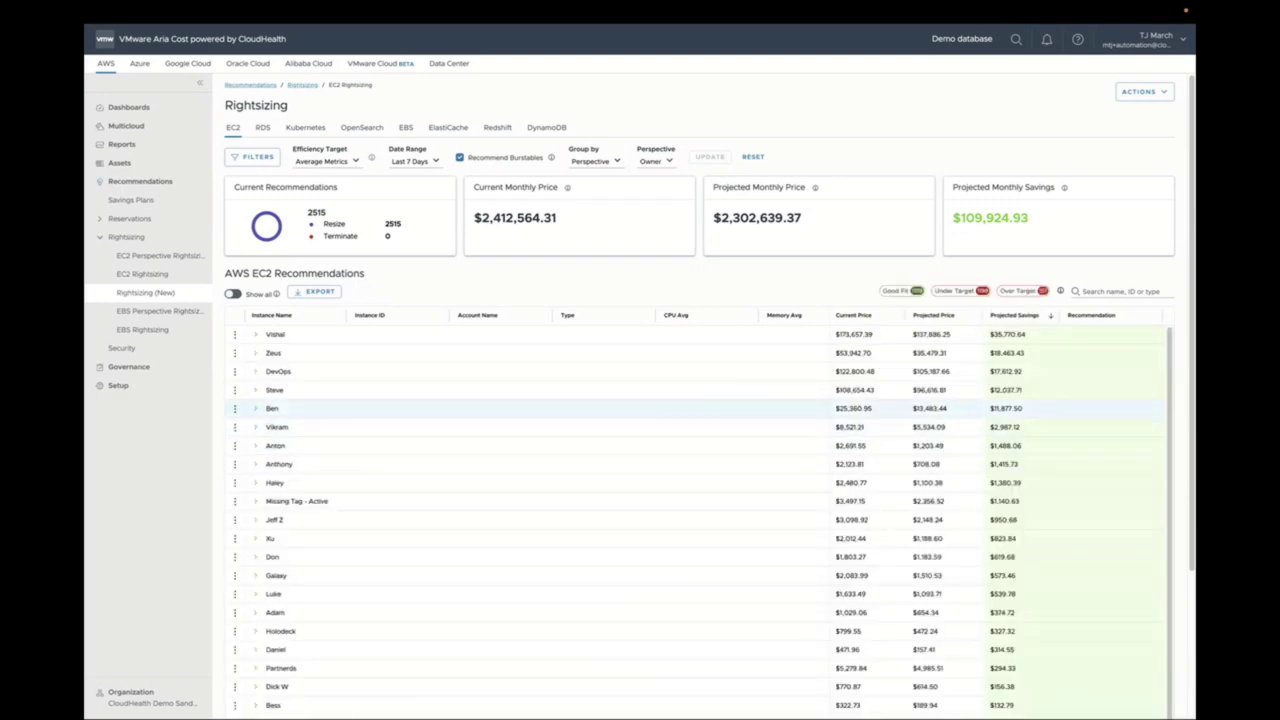
{"action": "left_click_drag", "start_coordinate": [990, 408], "coordinate": [1022, 408]}
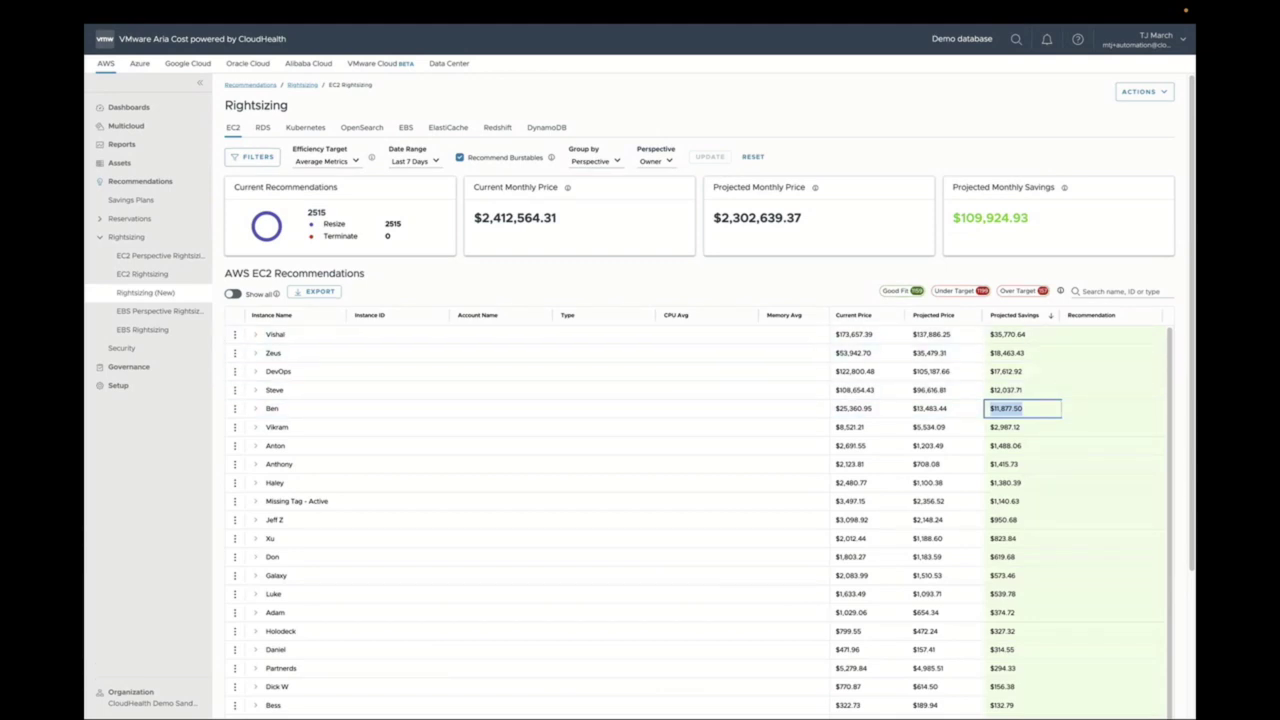
Filter the EC2 rightsizing recommendations by the Owner perspective, limited to the perspective group of the owner with the highlighted savings.
{"action": "left_click", "coordinate": [253, 157]}
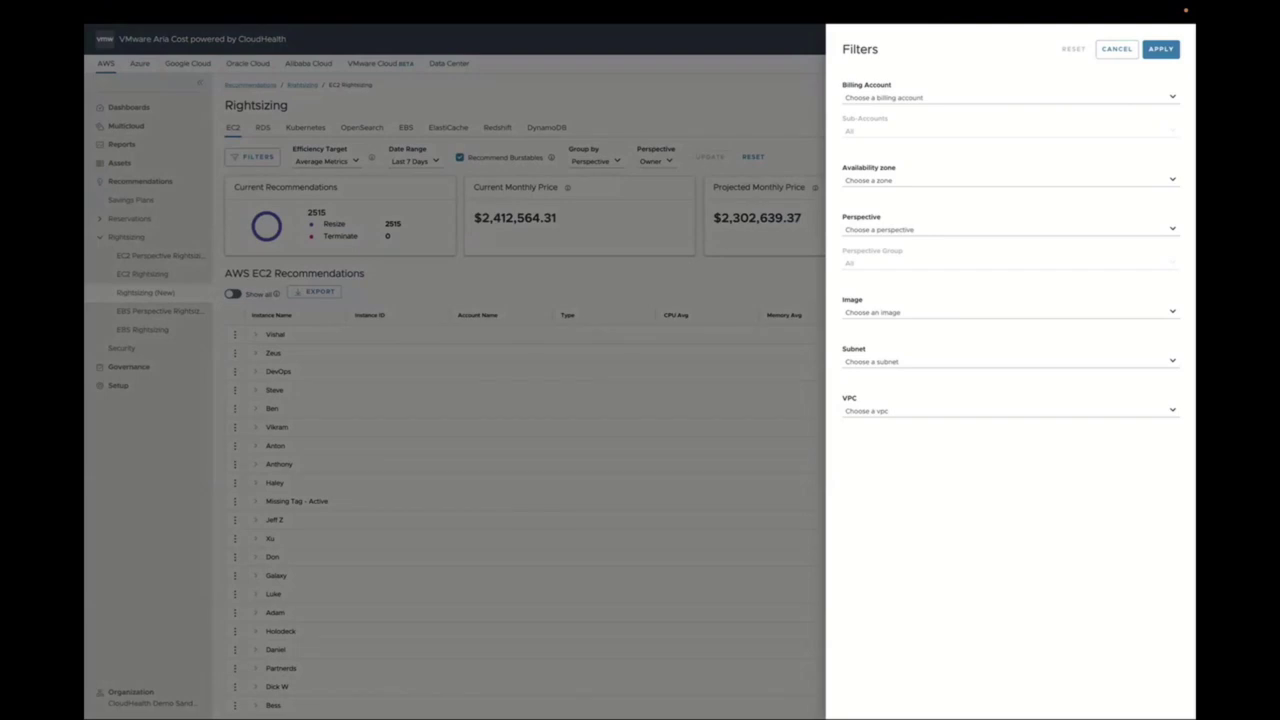
{"action": "left_click", "coordinate": [1009, 229]}
{"action": "scroll", "coordinate": [1005, 320], "scroll_direction": "down", "scroll_amount": 2}
{"action": "left_click", "coordinate": [862, 382]}
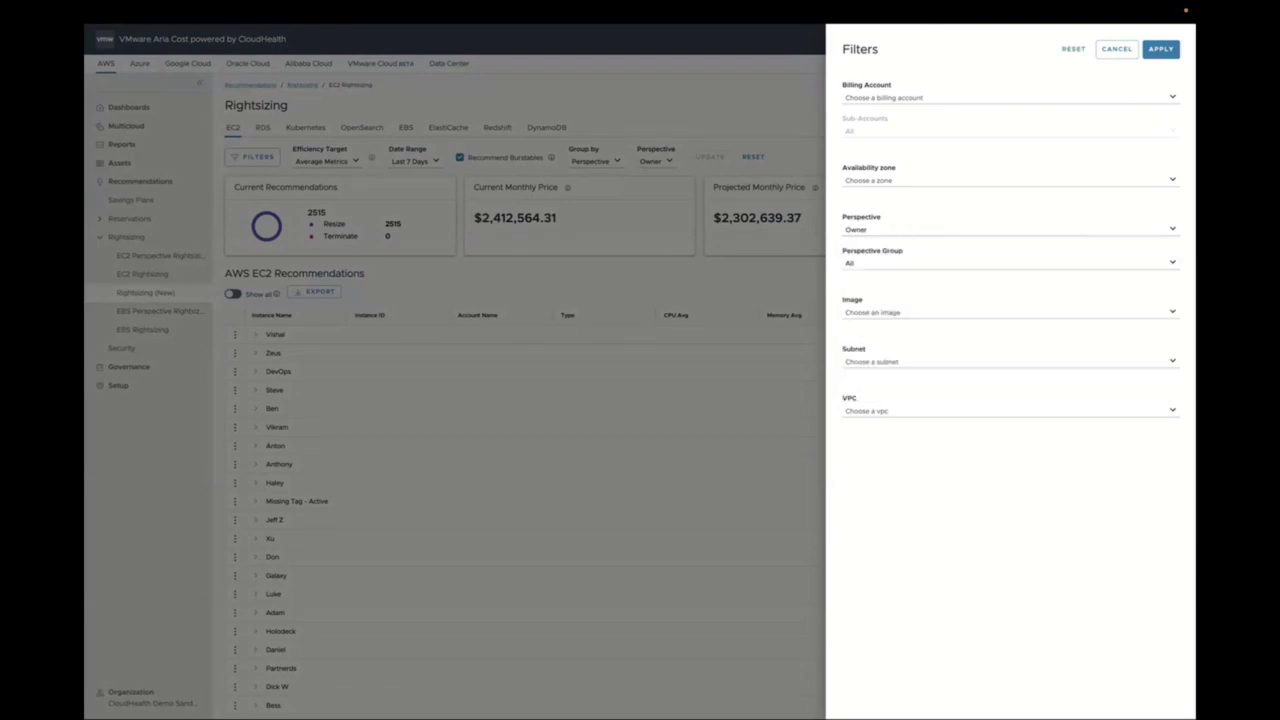
{"action": "left_click", "coordinate": [862, 263]}
{"action": "left_click", "coordinate": [852, 298]}
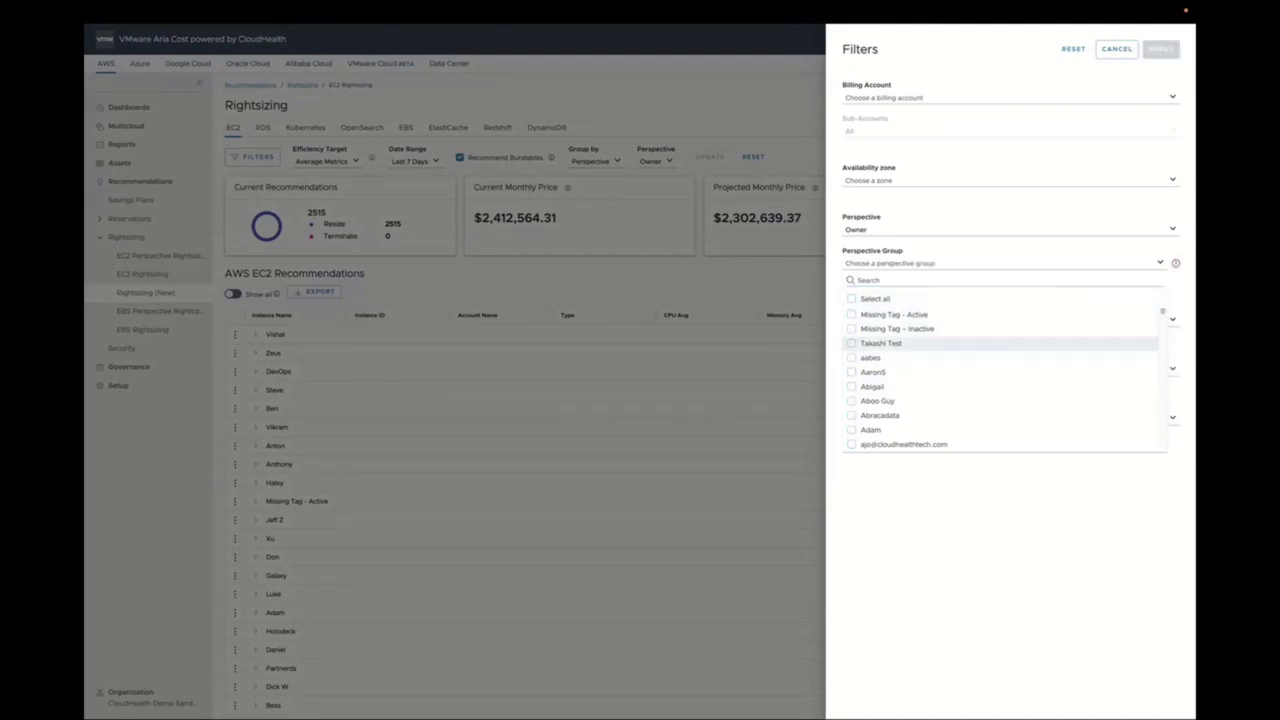
{"action": "scroll", "coordinate": [1000, 372], "scroll_direction": "down", "scroll_amount": 5}
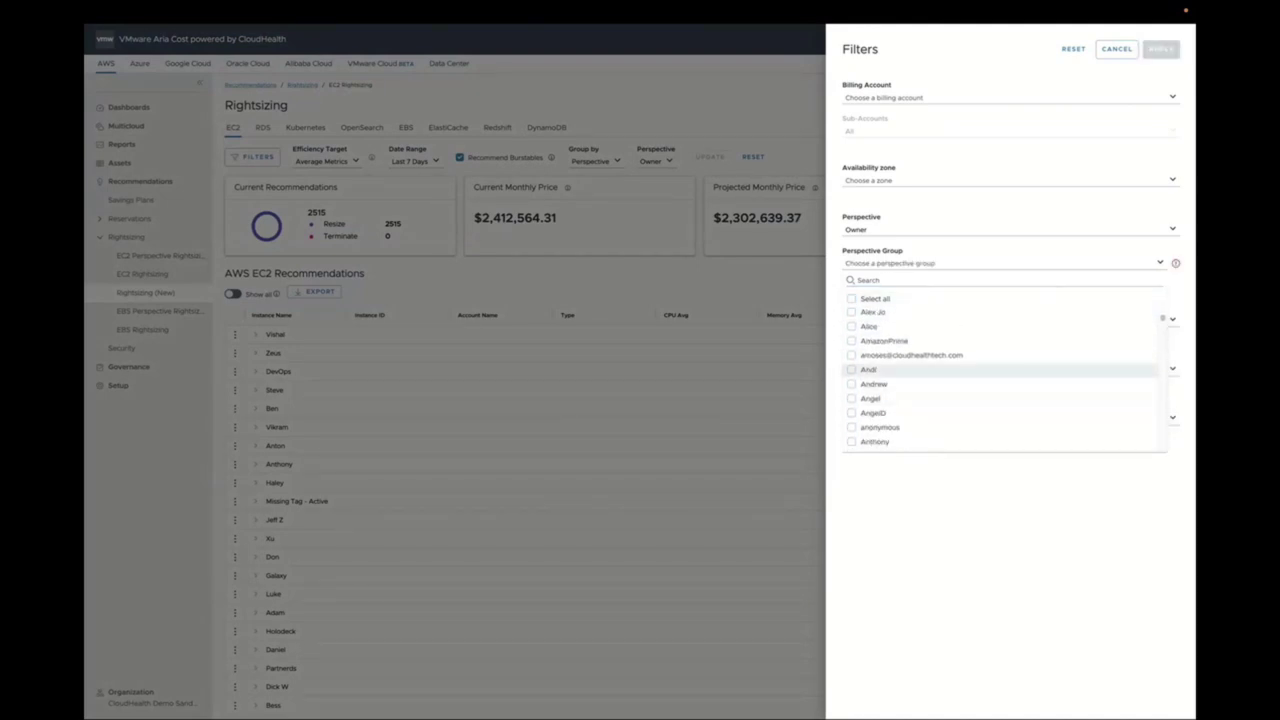
{"action": "scroll", "coordinate": [1000, 400], "scroll_direction": "down", "scroll_amount": 3}
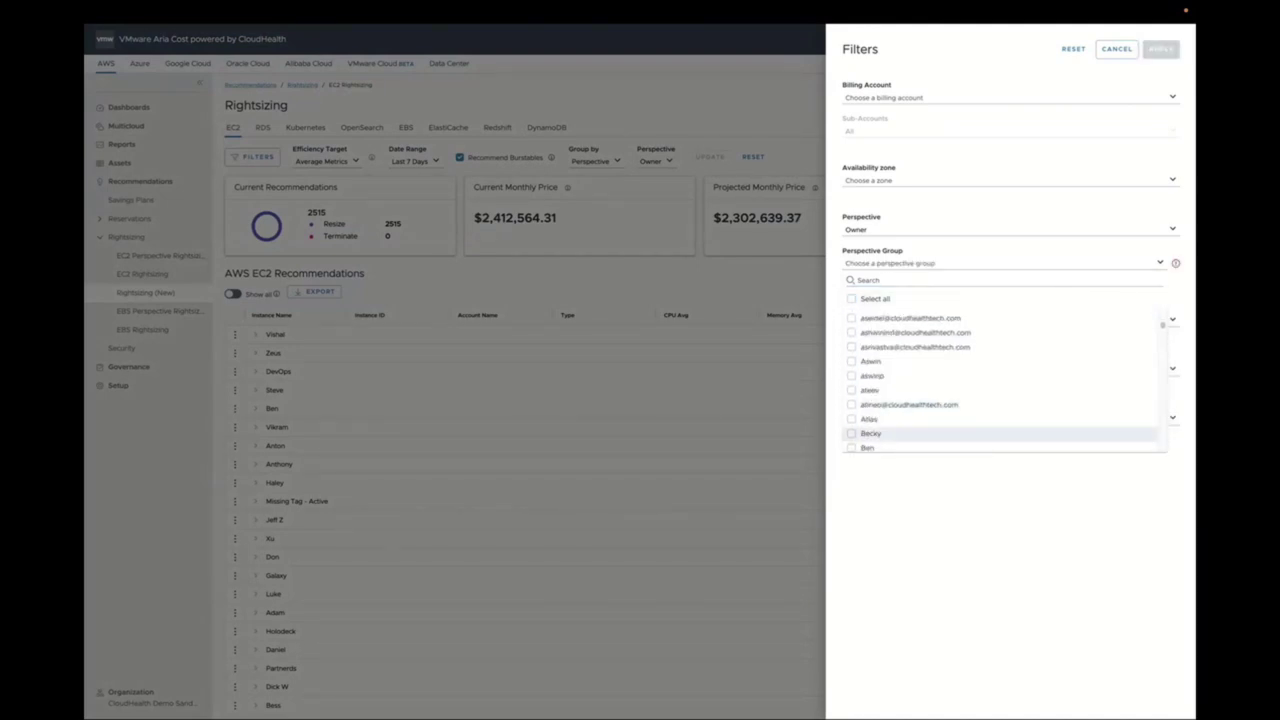
{"action": "left_click", "coordinate": [852, 444]}
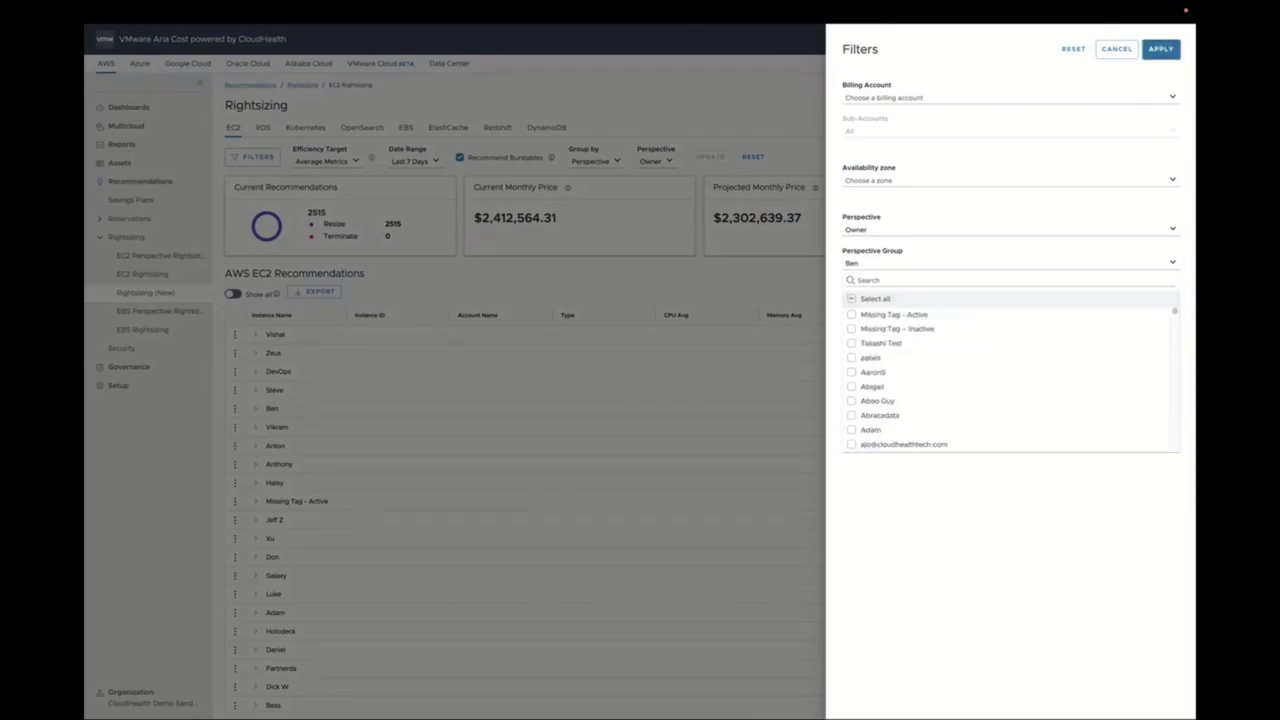
{"action": "left_click", "coordinate": [1160, 49]}
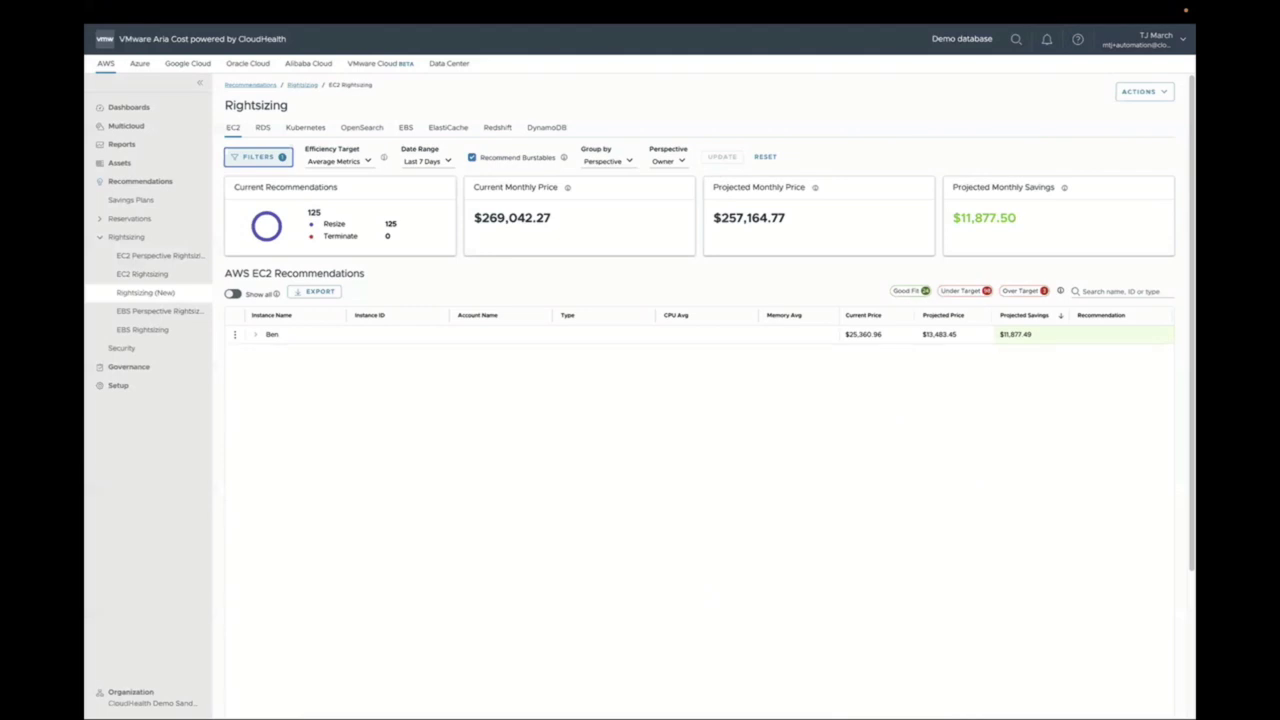
Expand the owner's group to list its instances, and highlight the resize count and the projected monthly savings in the summary.
{"action": "left_click", "coordinate": [255, 334]}
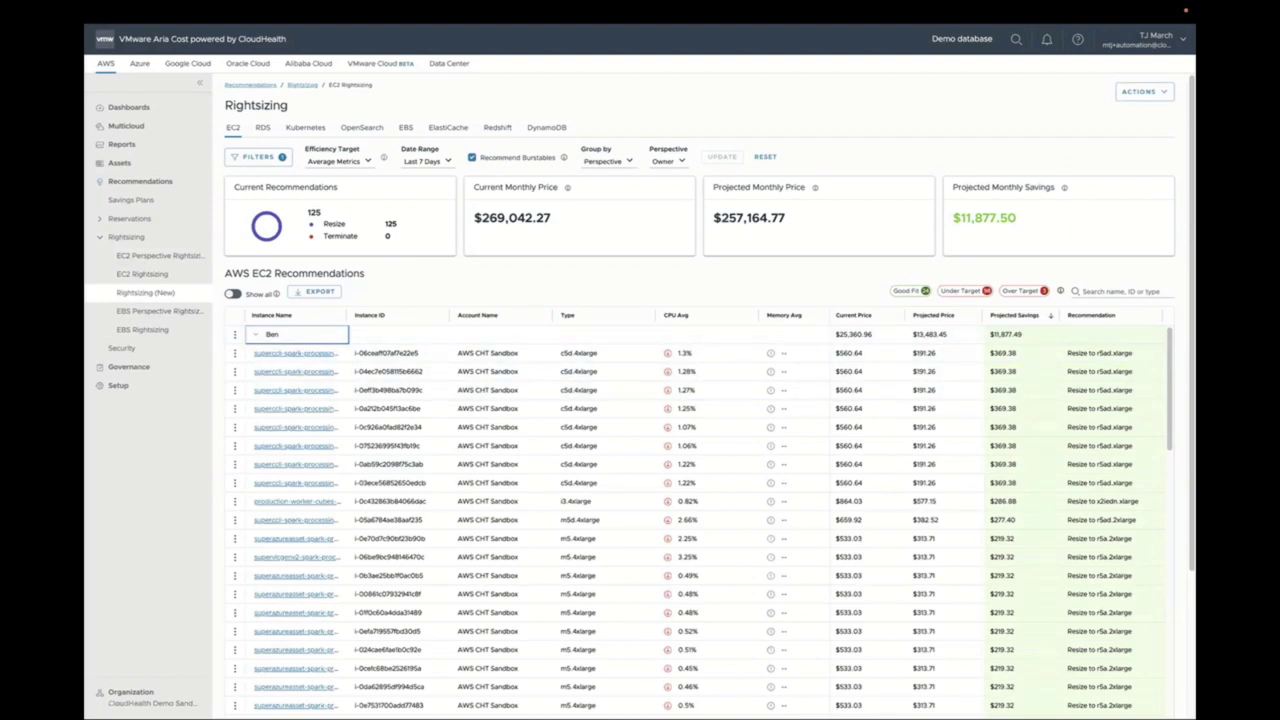
{"action": "double_click", "coordinate": [390, 224]}
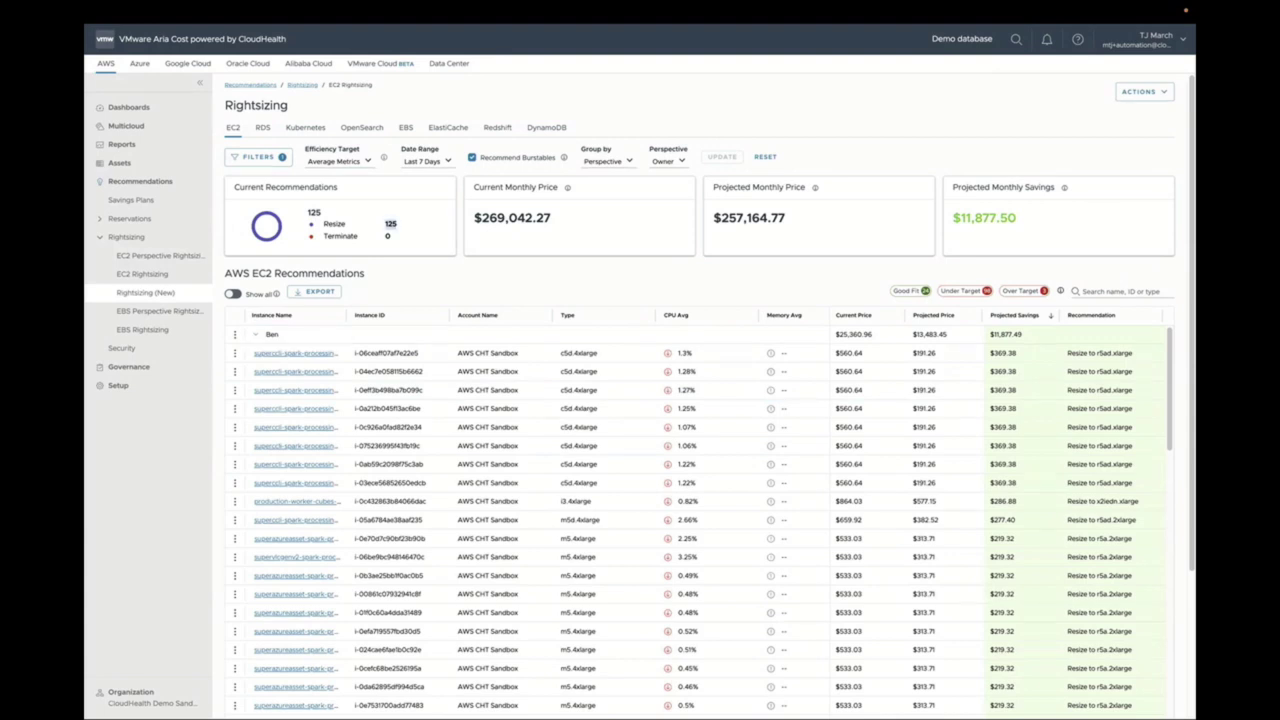
{"action": "left_click_drag", "start_coordinate": [1016, 218], "coordinate": [953, 218]}
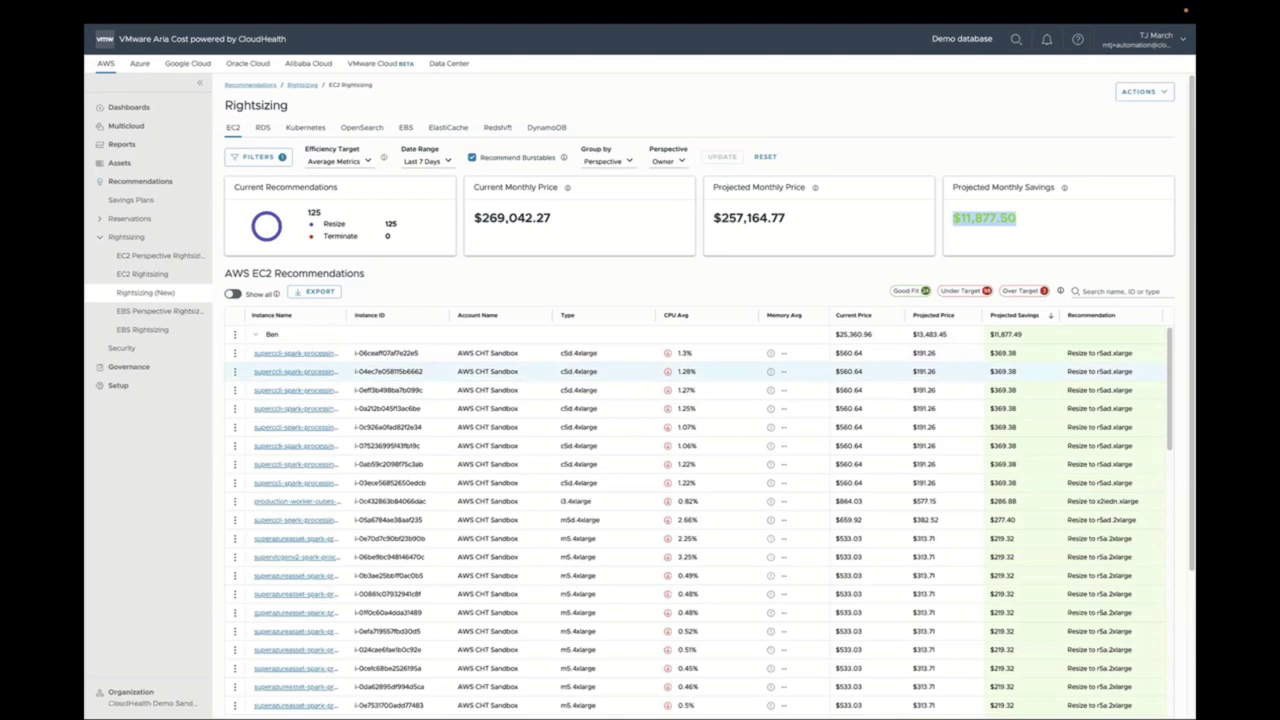
Open the recommendation details of the first superccli-spark-processing-2 instance, inspect its CPU chart and highlight the monthly price of the best-fit r5ad.xlarge option.
{"action": "left_click", "coordinate": [297, 354]}
{"action": "left_click", "coordinate": [297, 354]}
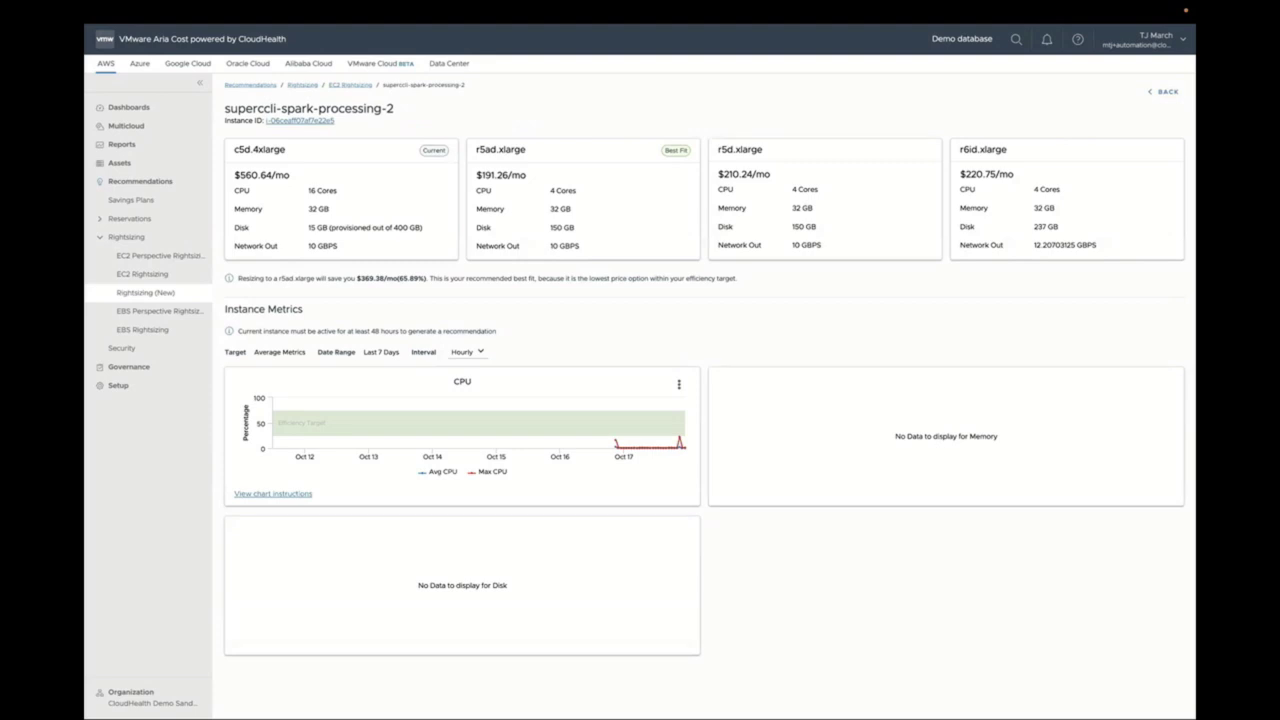
{"action": "mouse_move", "coordinate": [631, 447]}
{"action": "left_click_drag", "start_coordinate": [527, 175], "coordinate": [476, 175]}
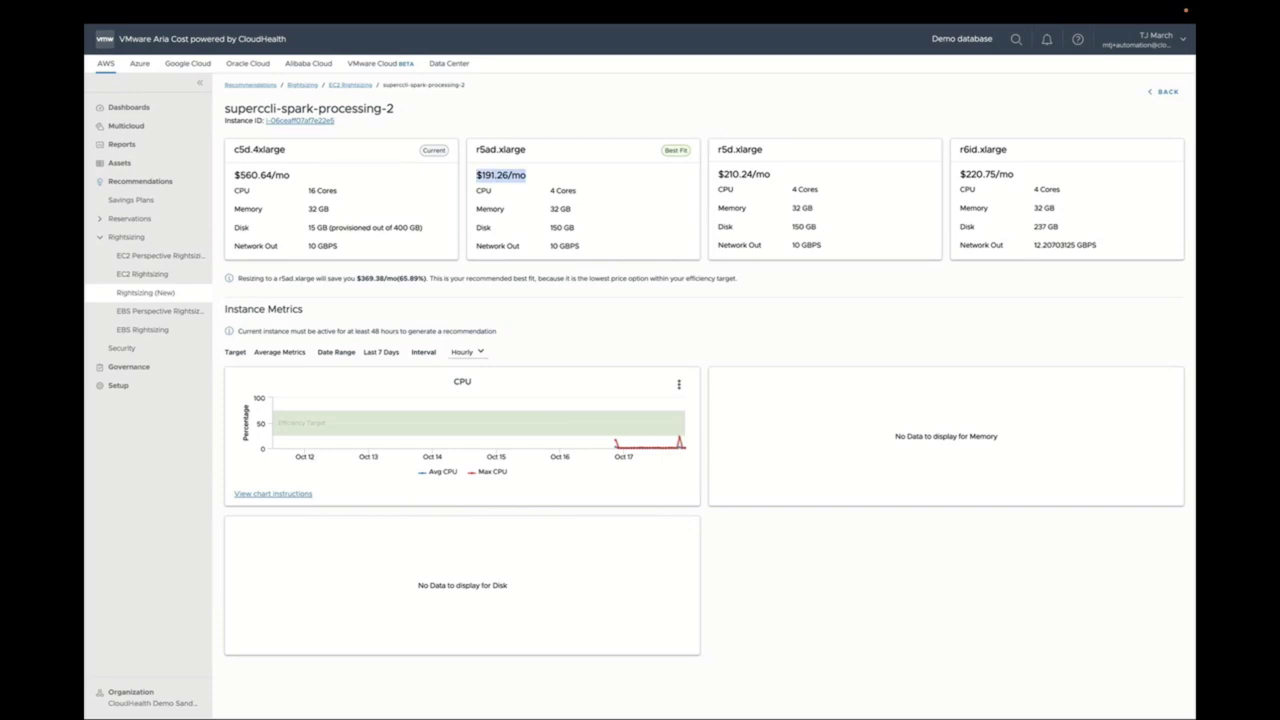